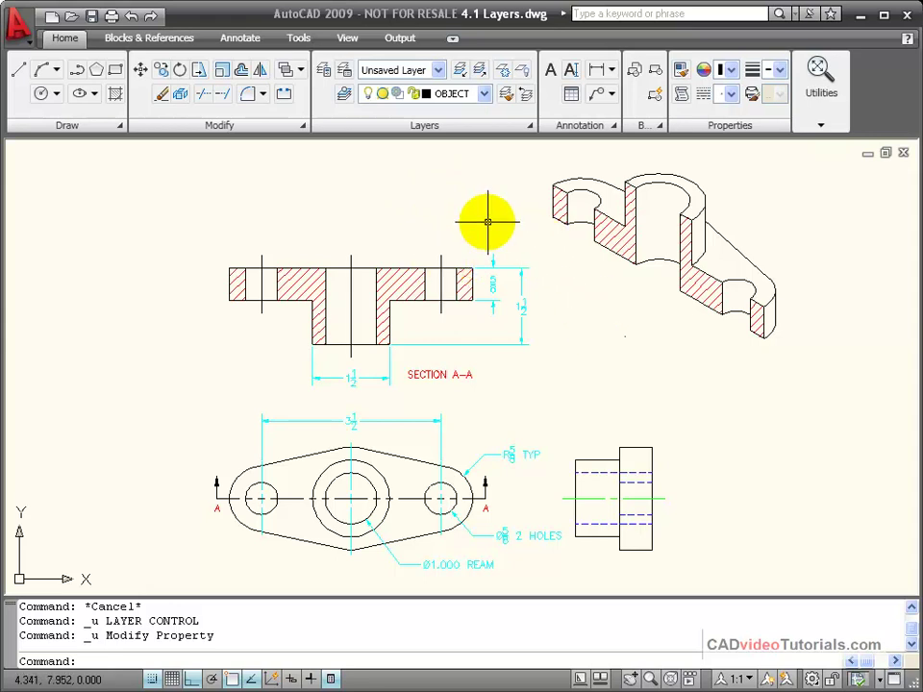
- Move the vertical line through the right-hand hole in the section view to the CENTER layer using Quick Properties
click(441, 261)
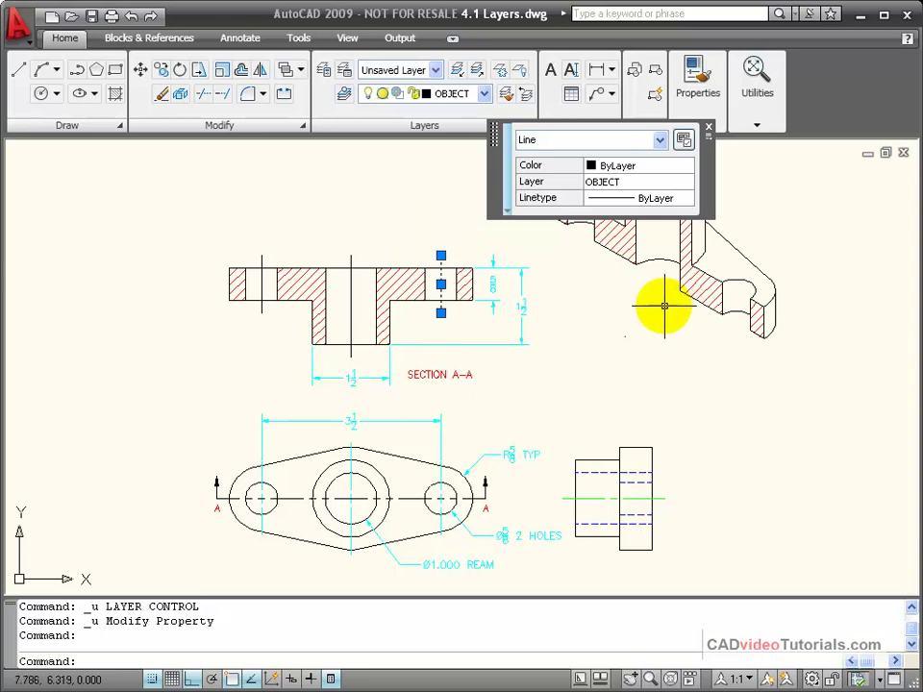
mouse_move(609, 202)
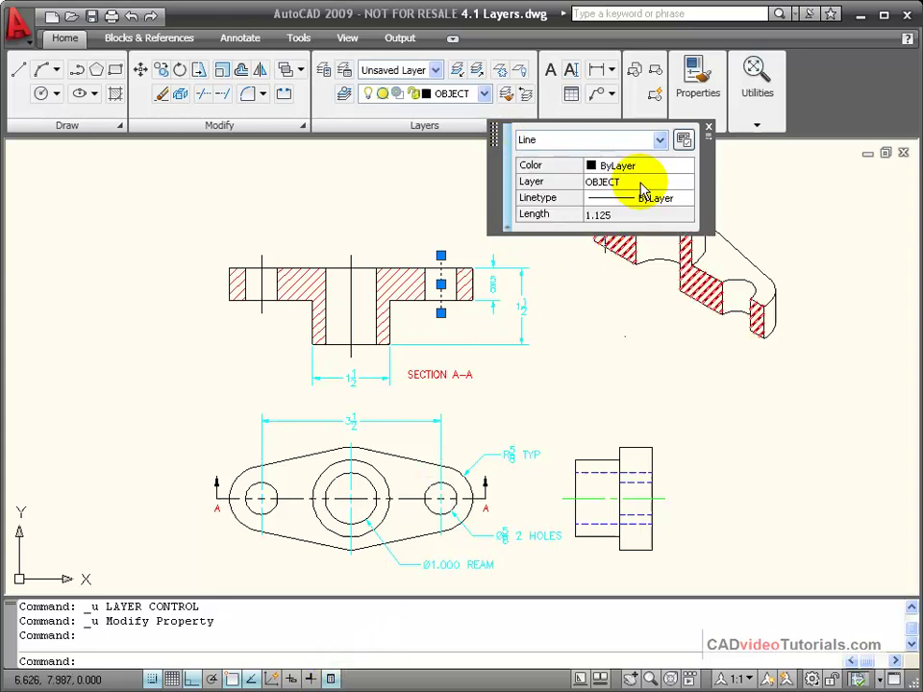
click(690, 183)
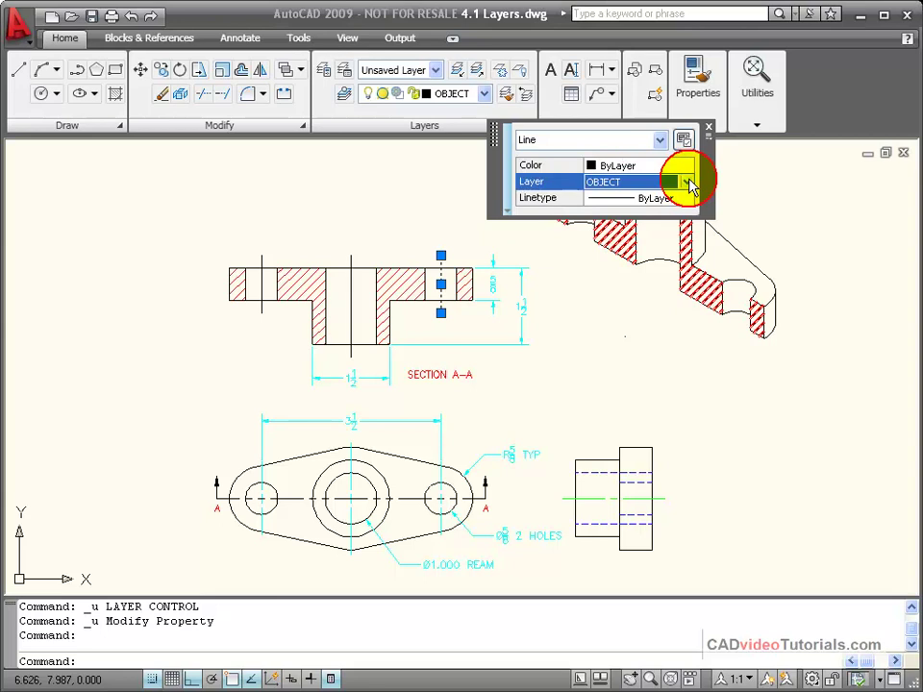
click(688, 181)
drag(690, 257, 690, 206)
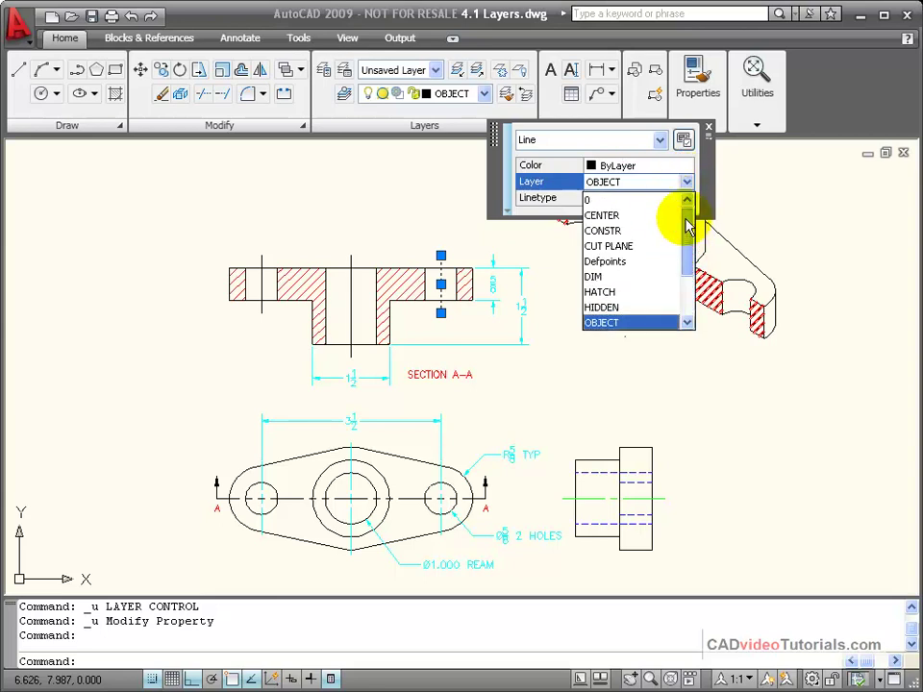
click(635, 215)
key(Escape)
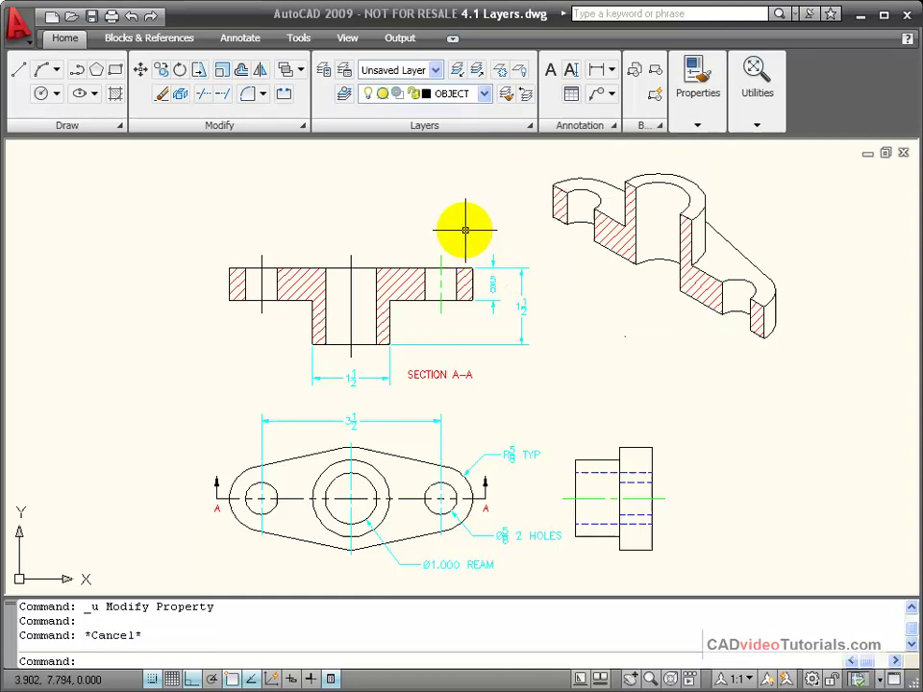
- Turn off Quick Properties and move the section view's left-hole and middle-bore vertical lines to the CENTER layer
click(331, 680)
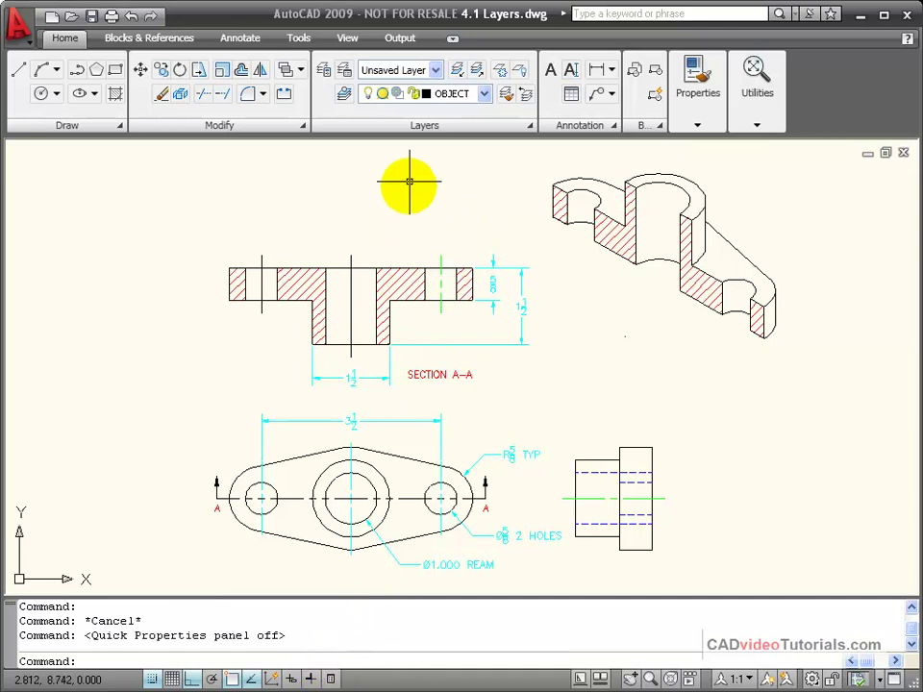
click(365, 249)
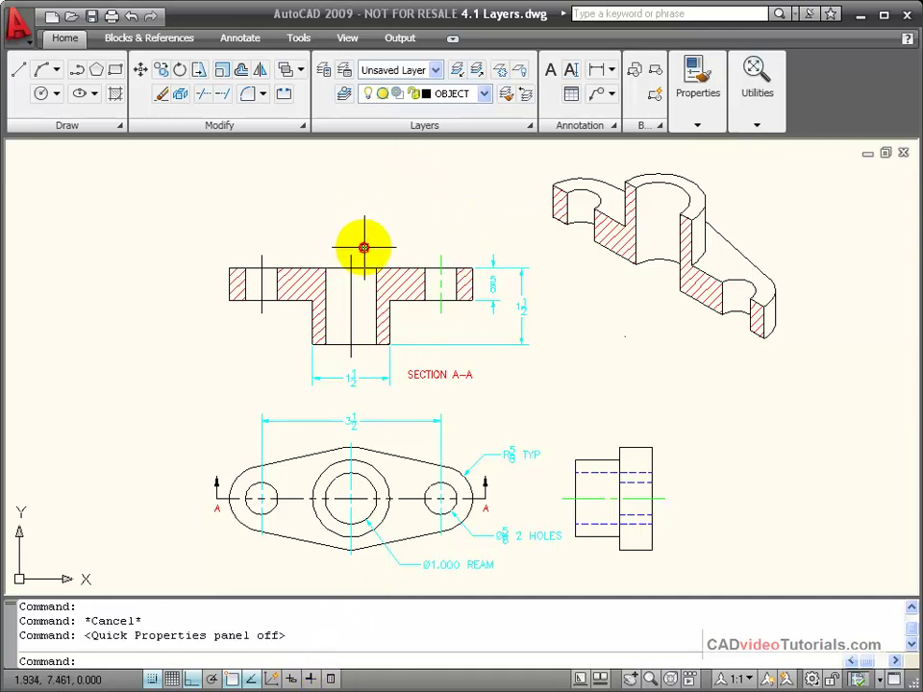
click(233, 257)
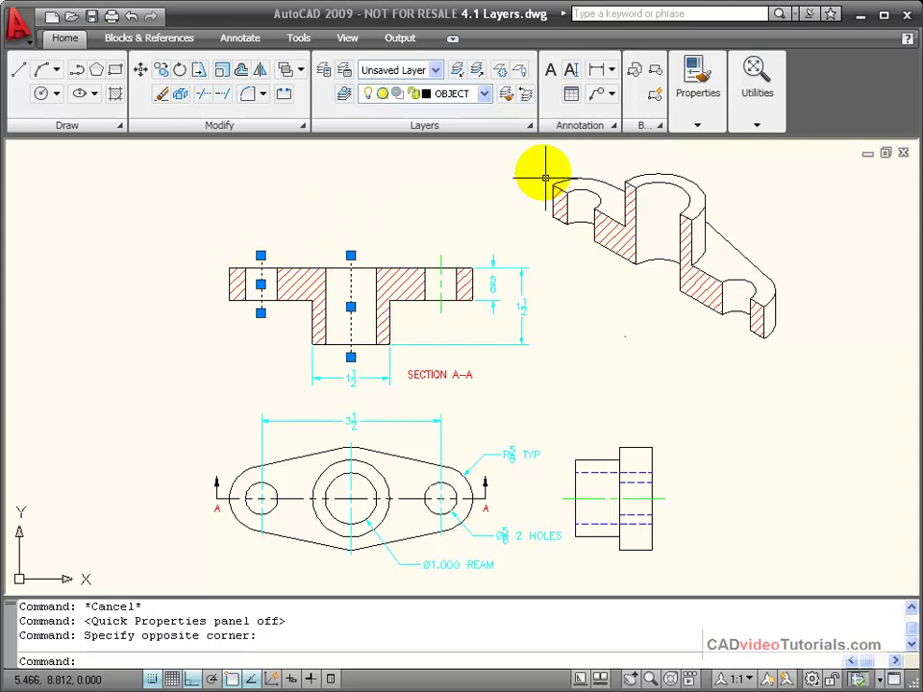
click(482, 94)
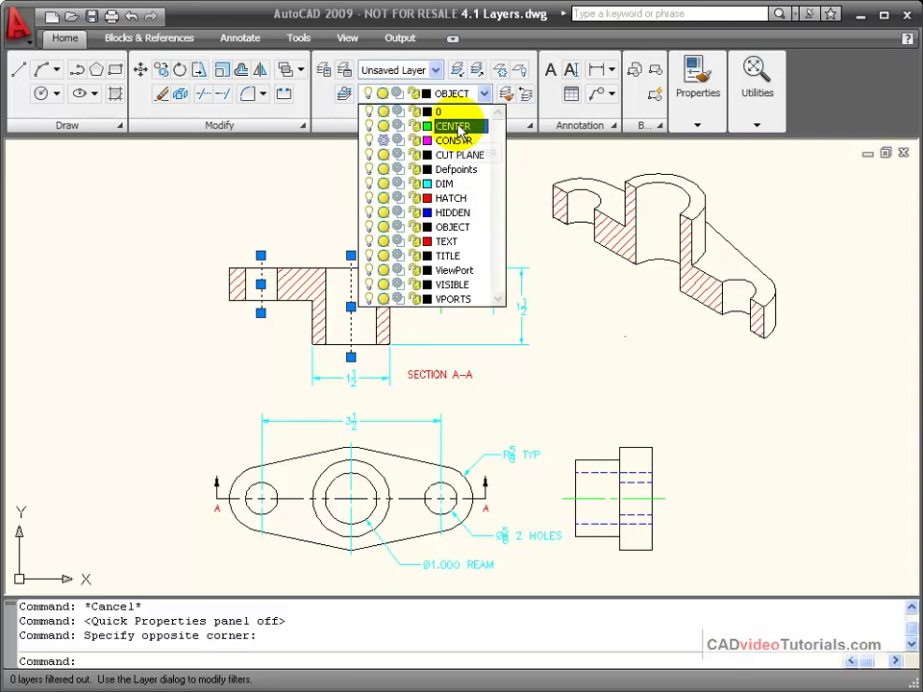
click(457, 128)
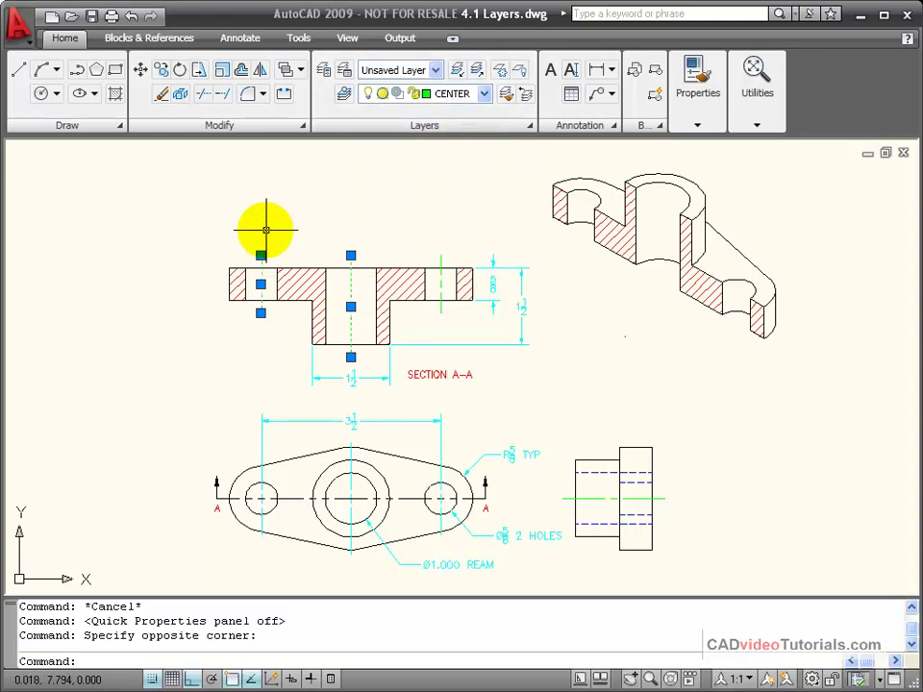
key(Escape)
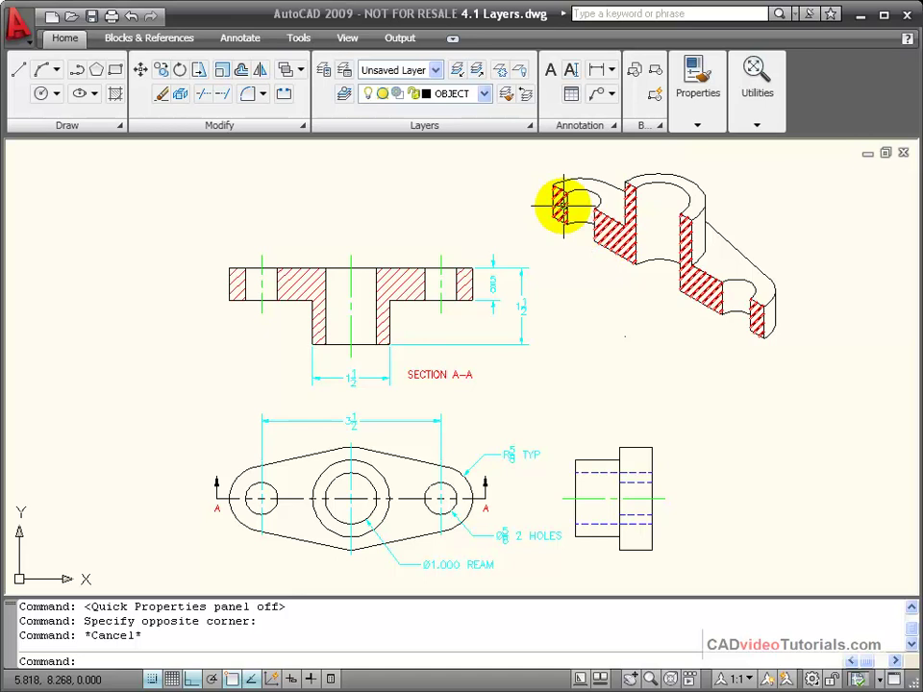
- Change the HATCH layer's color to blue in the Layer Properties Manager
click(324, 72)
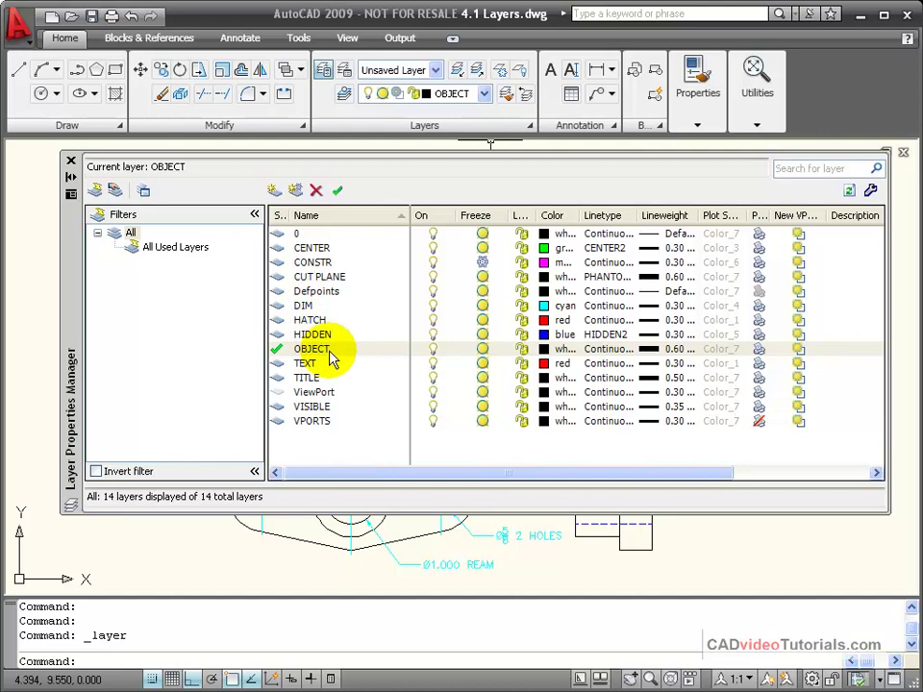
click(544, 321)
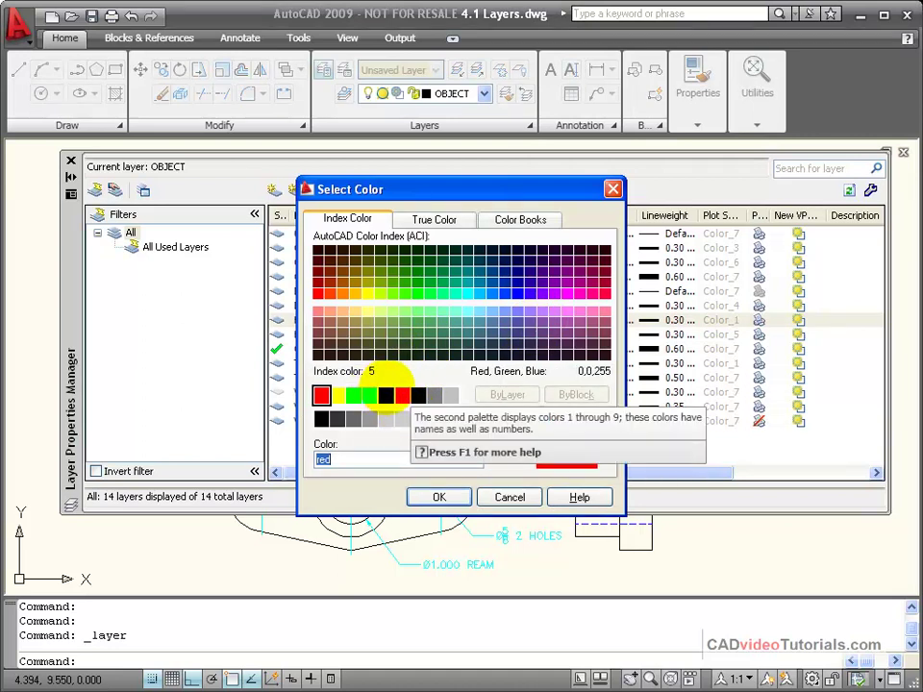
click(385, 394)
click(451, 497)
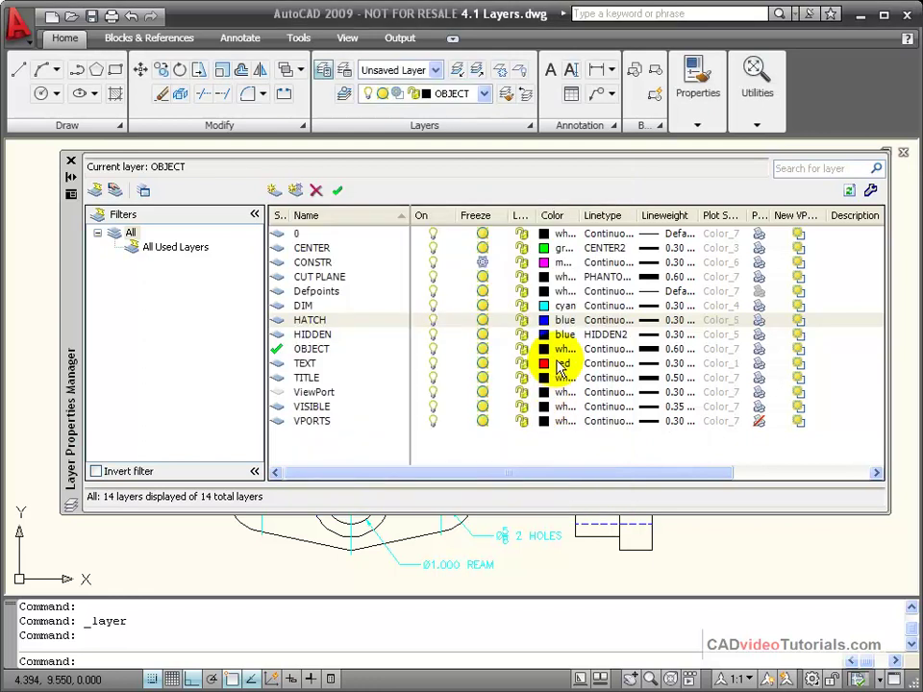
click(70, 161)
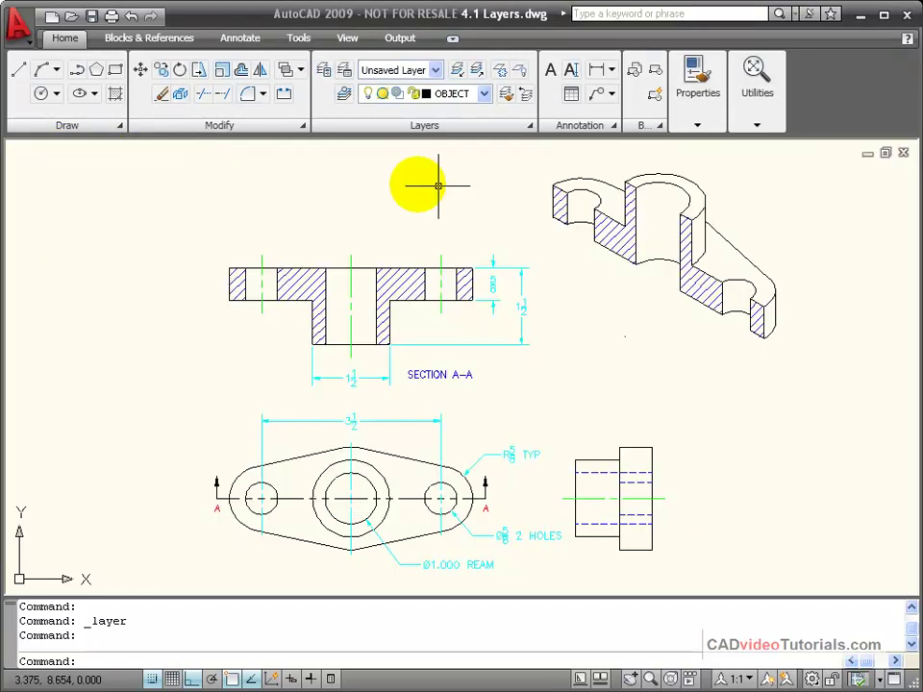
- Turn on Quick Properties and override the isometric view's hatch color with Red
click(622, 243)
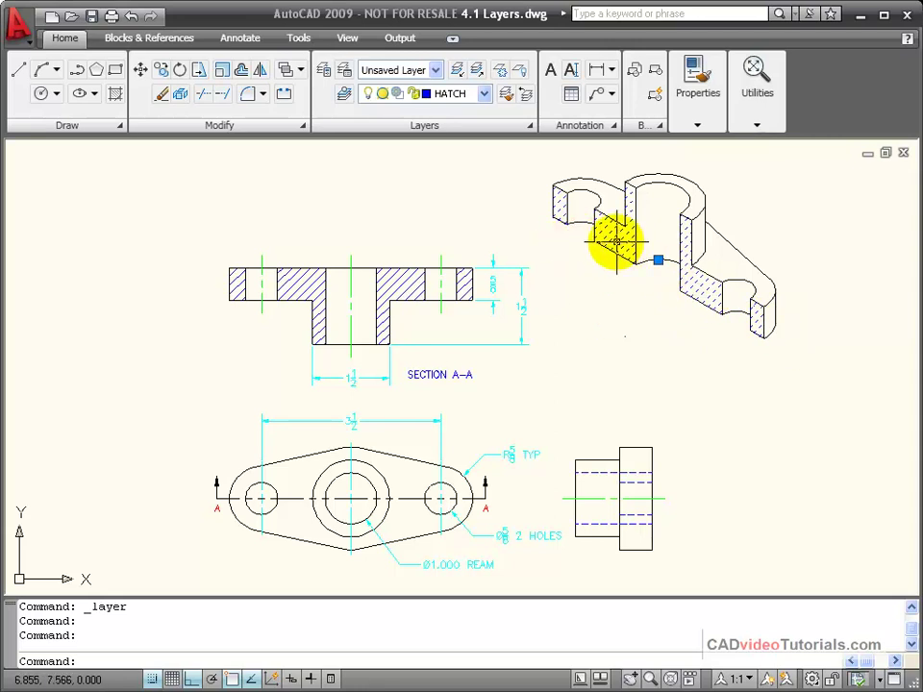
click(330, 679)
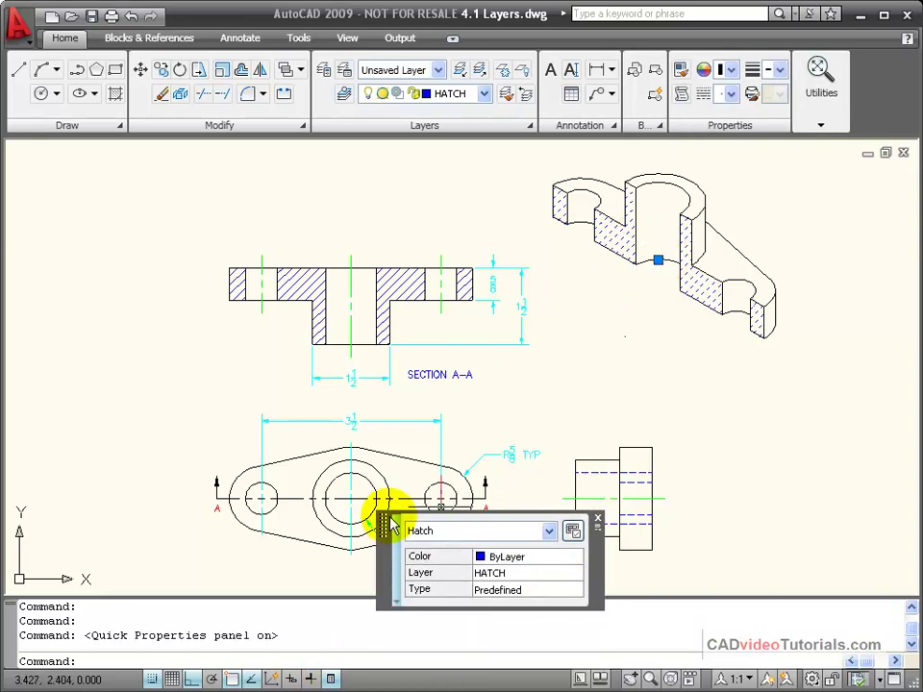
mouse_move(386, 524)
mouse_down()
mouse_move(643, 236)
mouse_move(636, 221)
mouse_up()
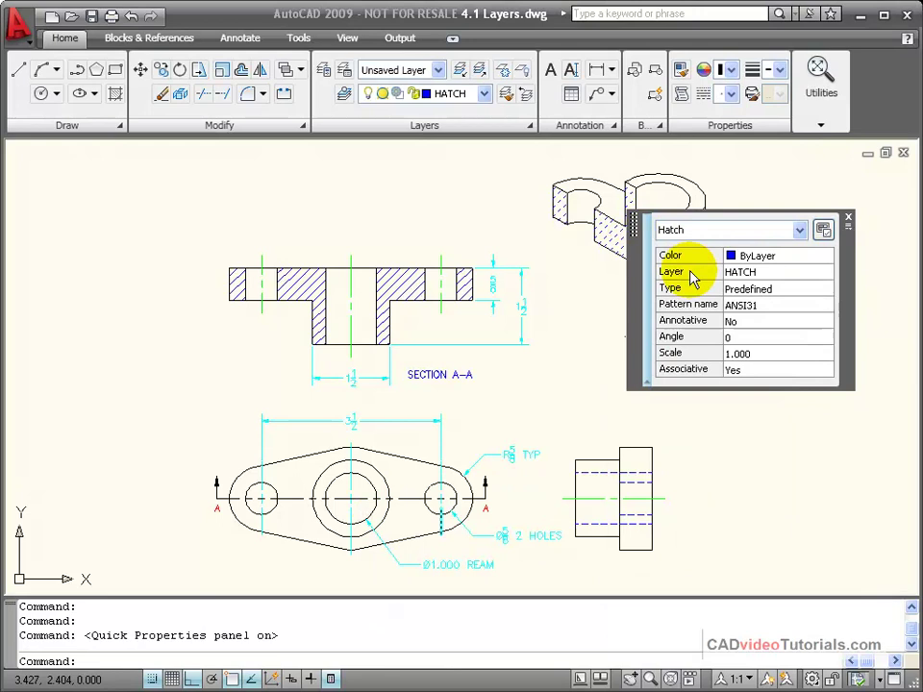
click(822, 257)
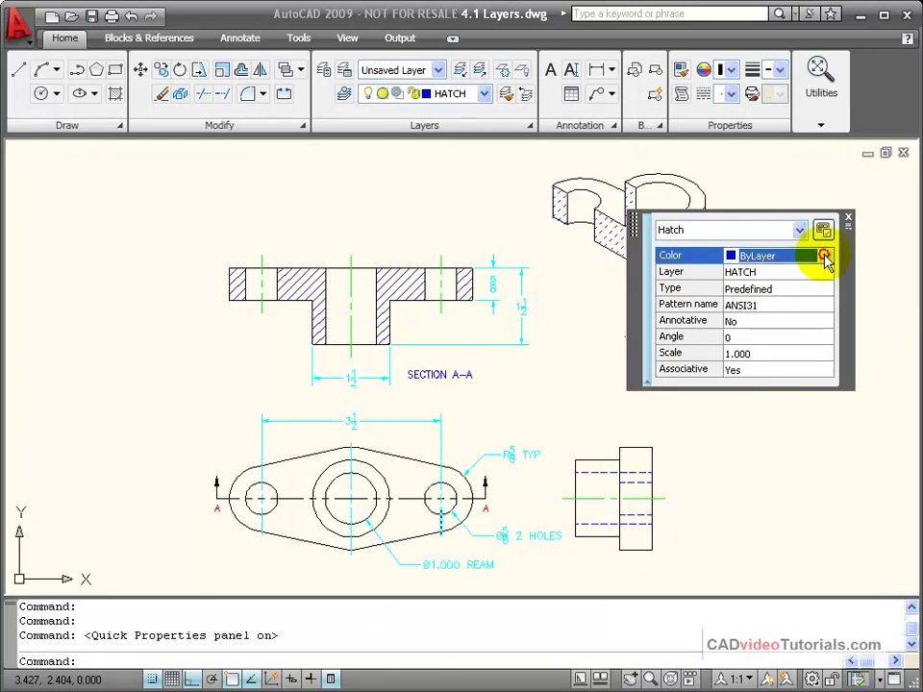
click(825, 256)
click(794, 305)
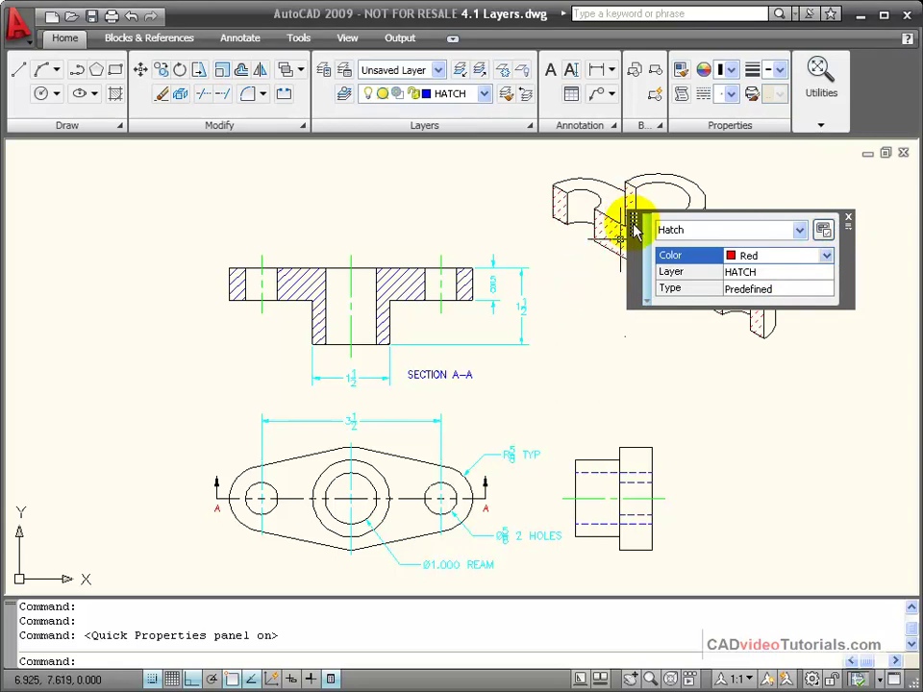
drag(634, 250, 607, 415)
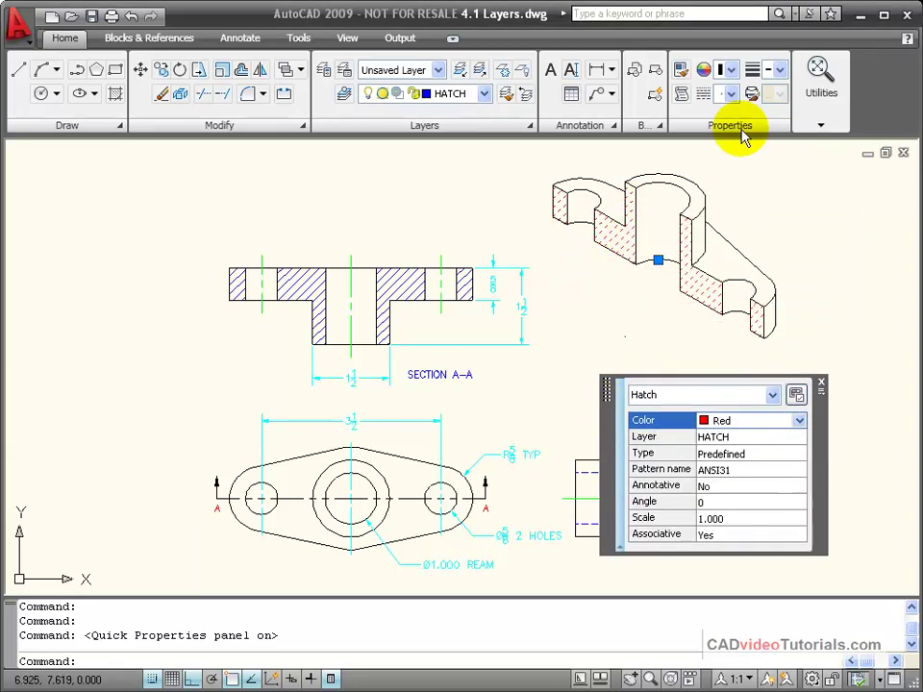
- Override the isometric view's hatch color with green and deselect the hatch
click(732, 71)
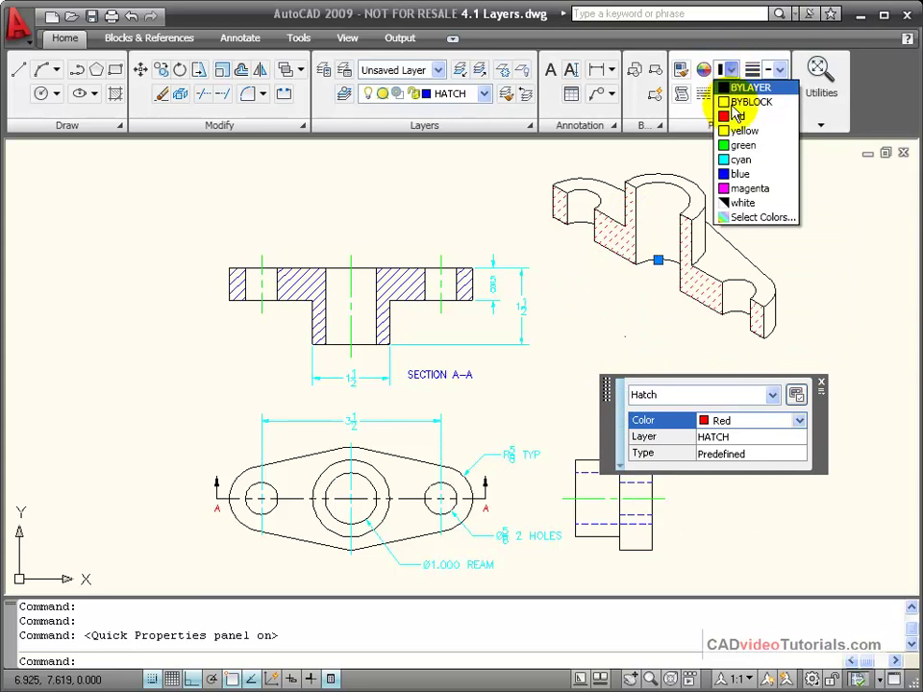
click(736, 145)
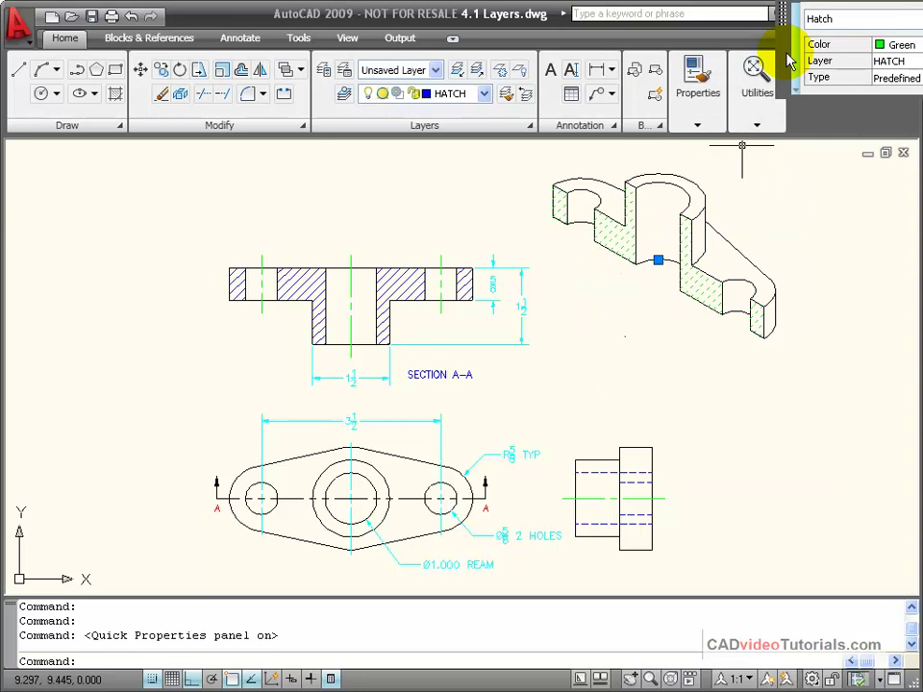
mouse_move(783, 48)
mouse_down()
mouse_move(457, 191)
mouse_move(154, 177)
mouse_up()
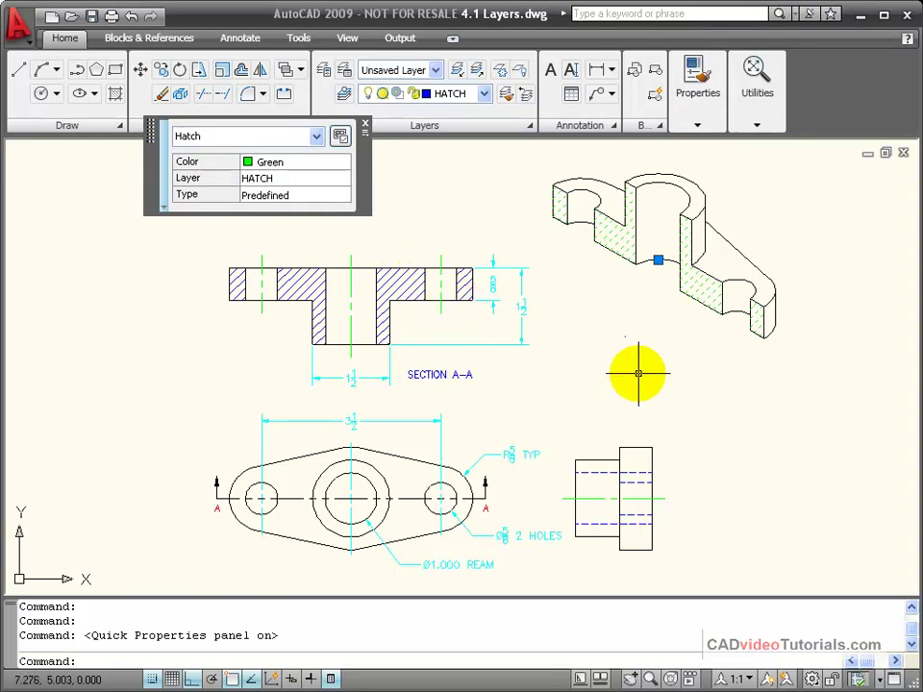
key(Escape)
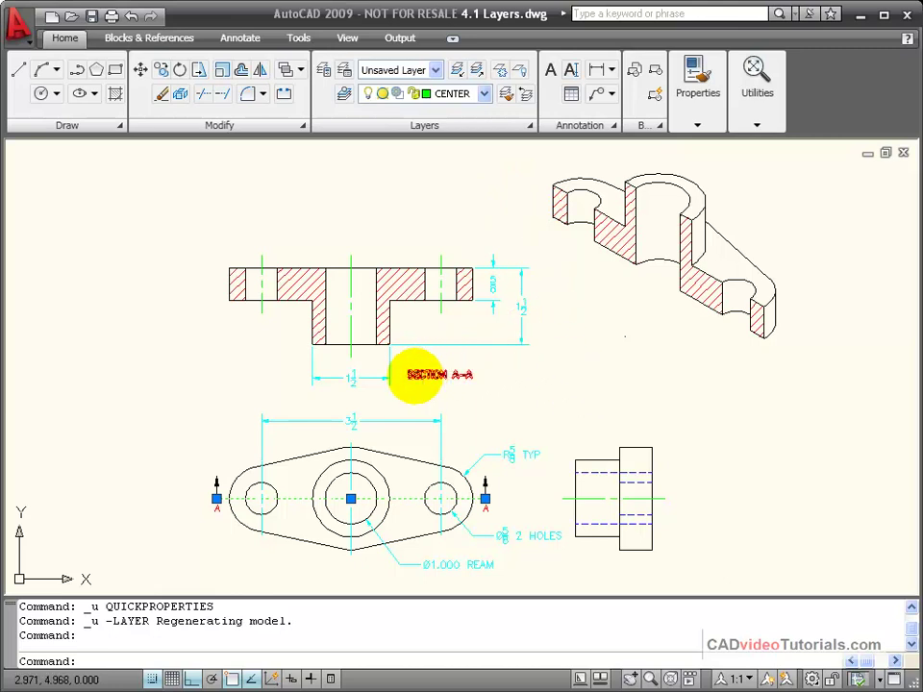
- Move the horizontal section line A-A in the plan view to the CUT PLANE layer, and undo the layer change
scroll(411, 512, up, 4)
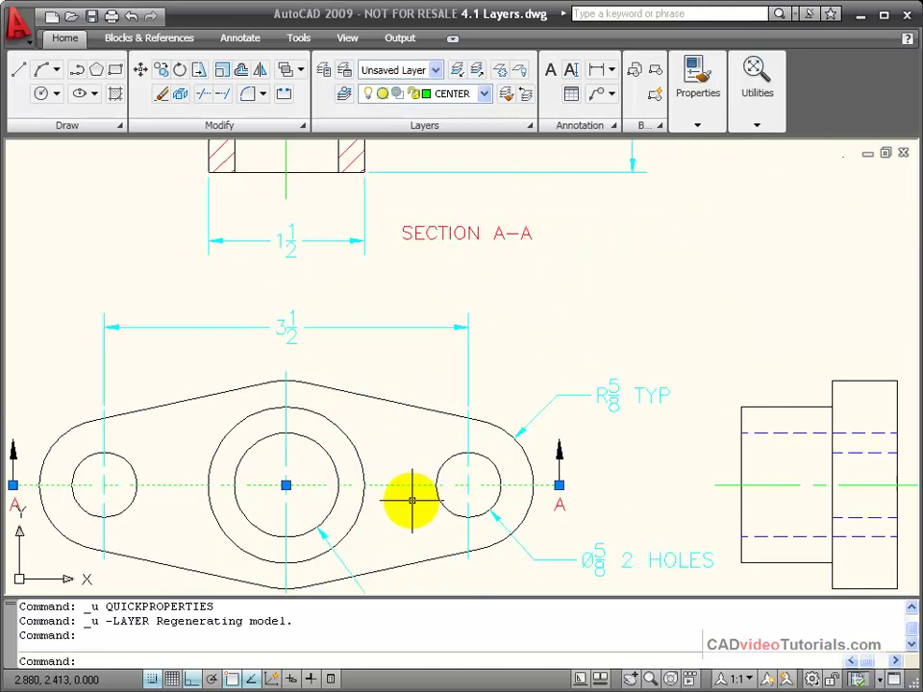
middle_drag(394, 488, 521, 389)
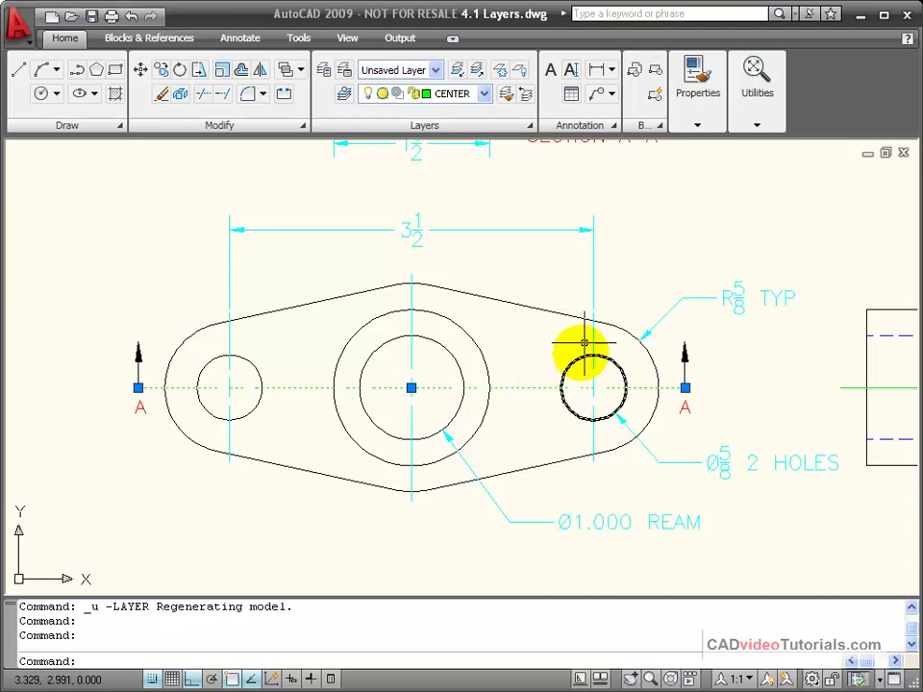
click(484, 94)
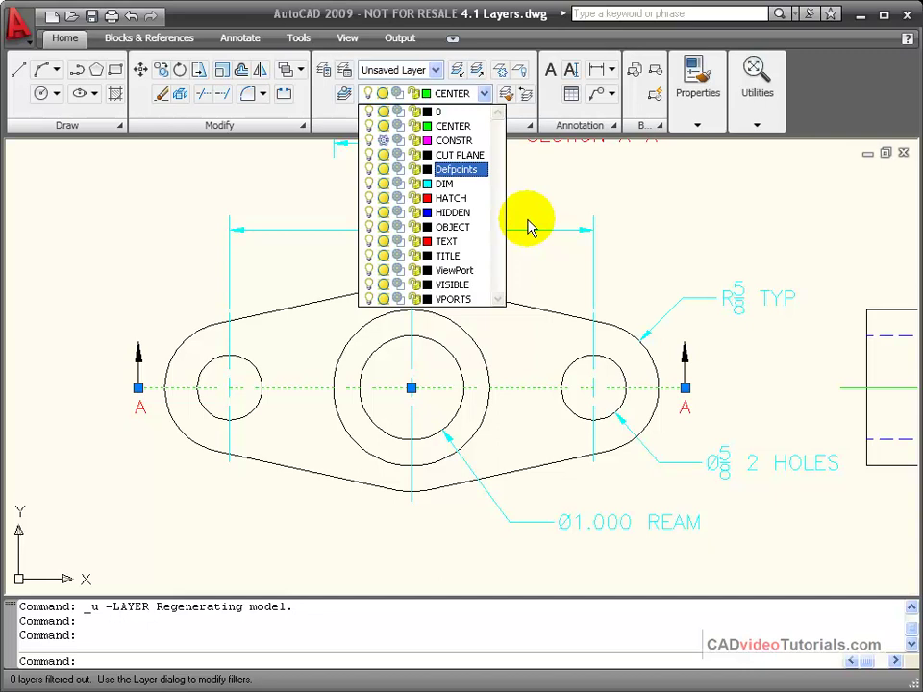
click(454, 154)
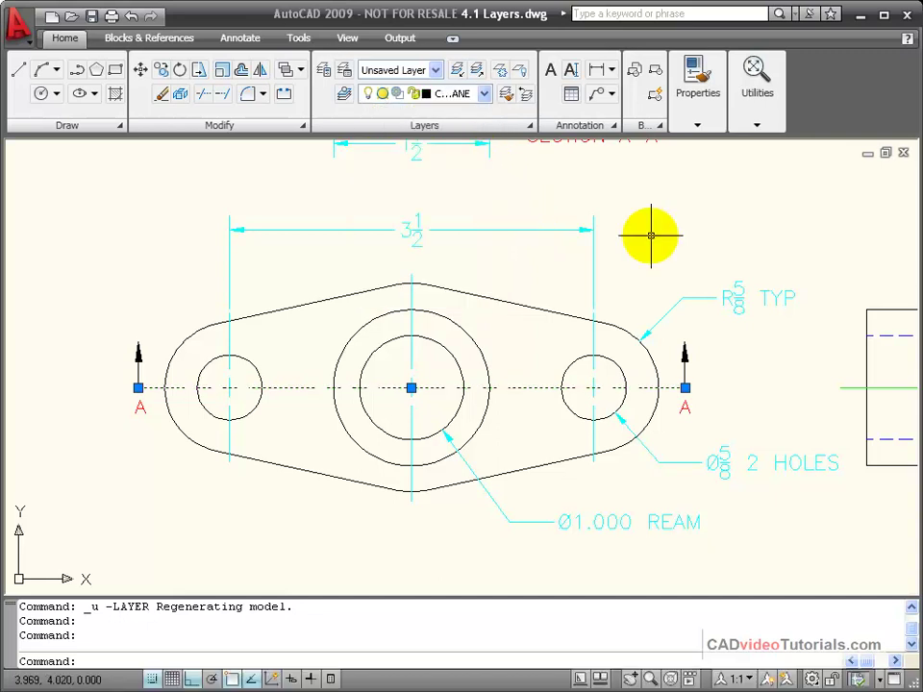
key(Escape)
key(Escape)
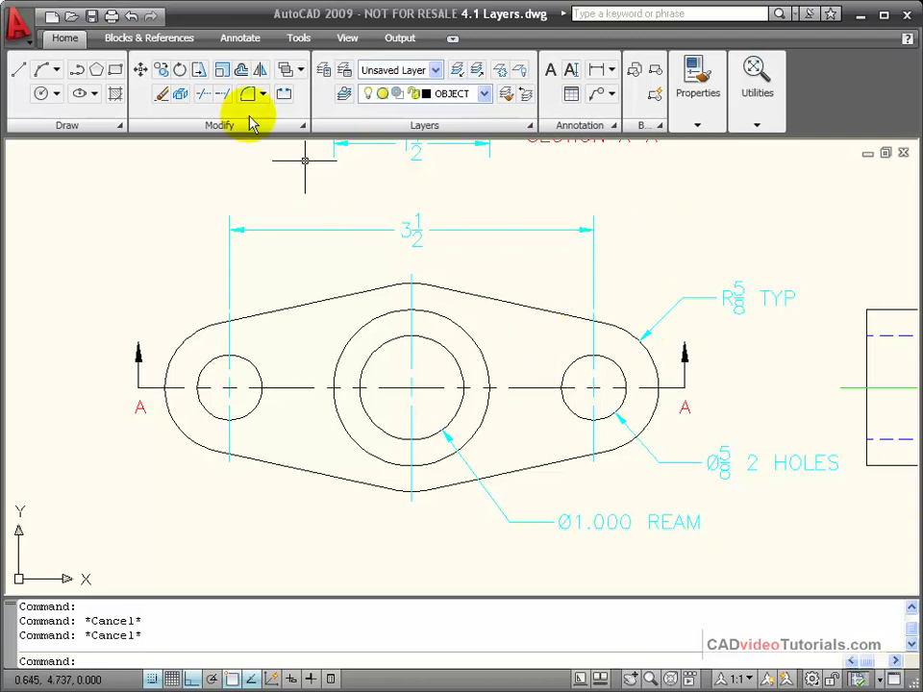
click(131, 16)
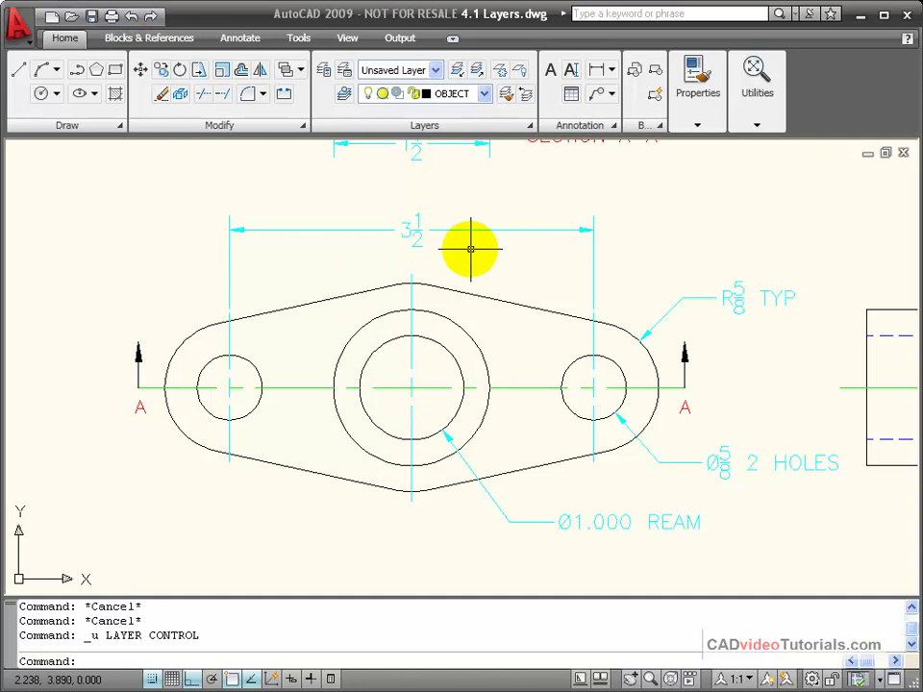
- Turn on Quick Properties, override the plan view's horizontal section line A-A with the PHANTOM2 linetype, and undo the linetype override
click(517, 388)
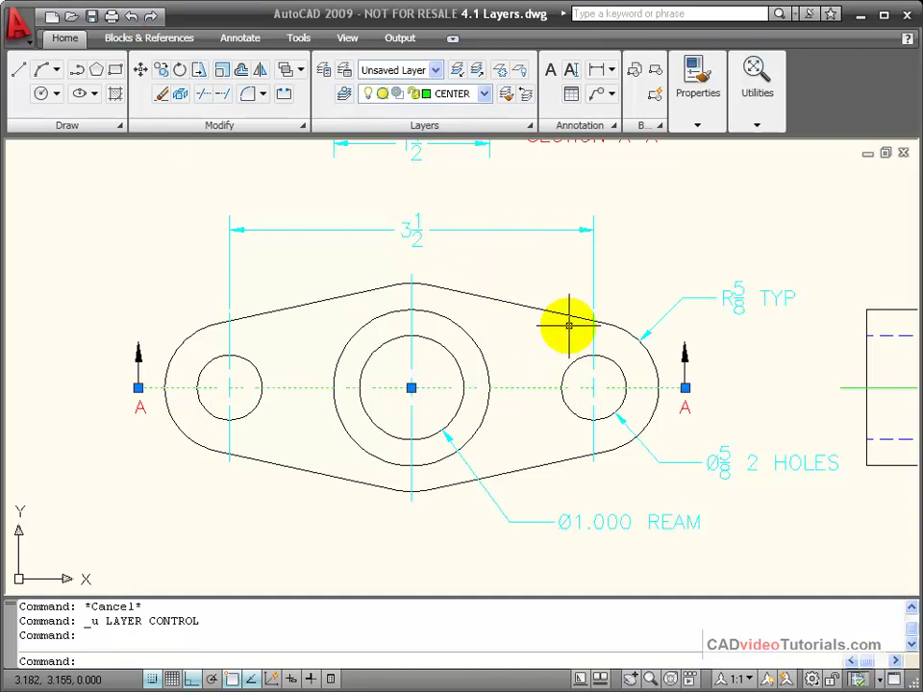
click(330, 679)
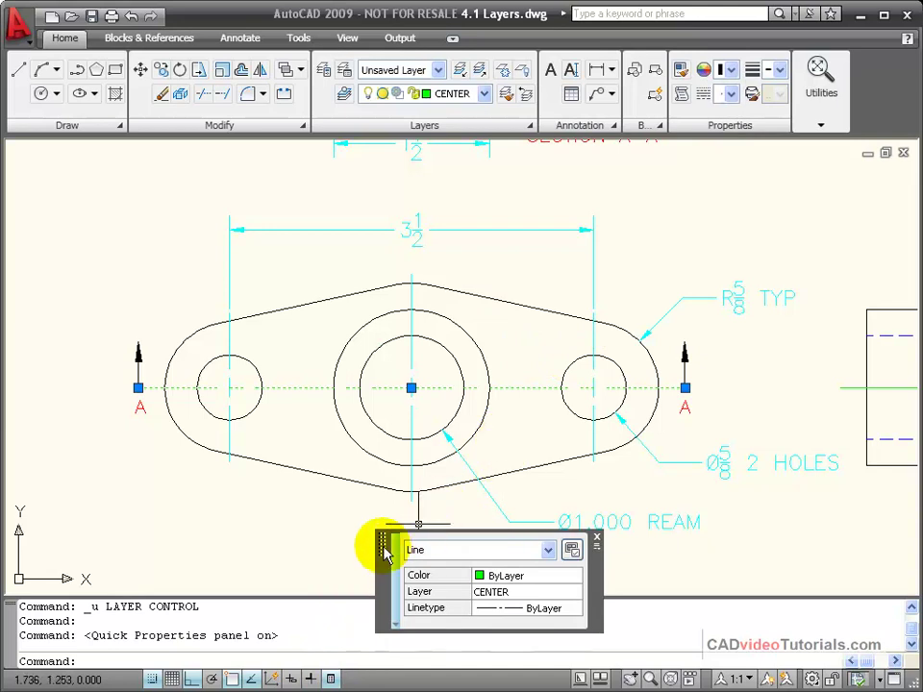
mouse_move(384, 549)
mouse_down()
mouse_move(515, 391)
mouse_move(560, 206)
mouse_move(569, 199)
mouse_up()
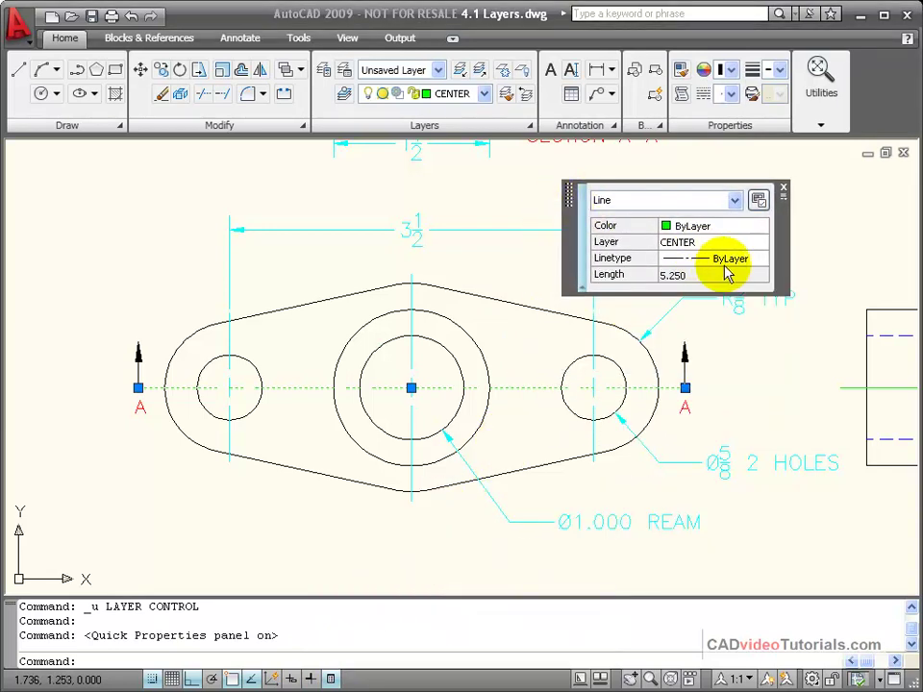
click(760, 262)
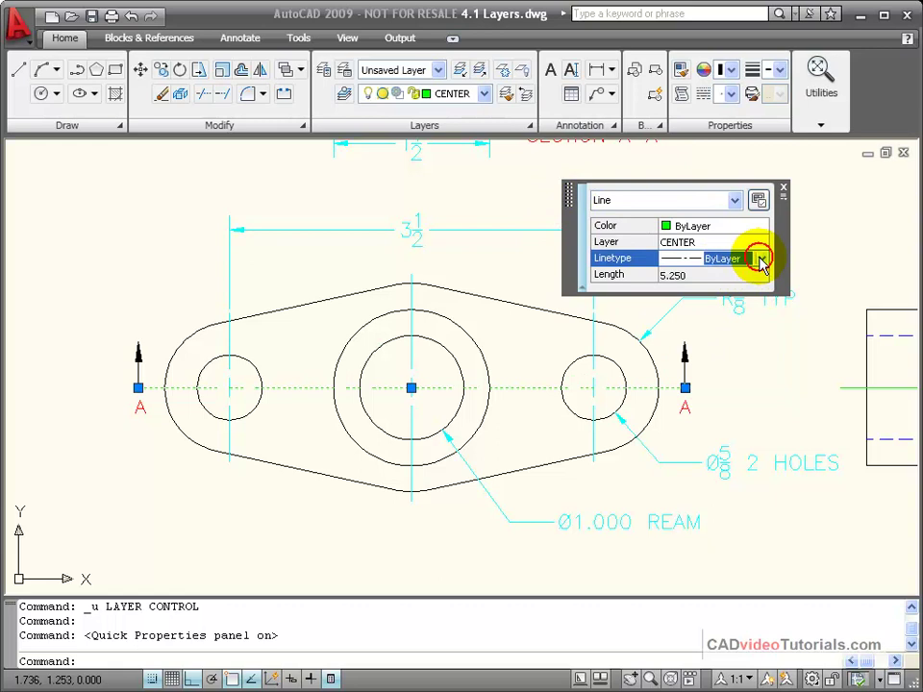
click(761, 262)
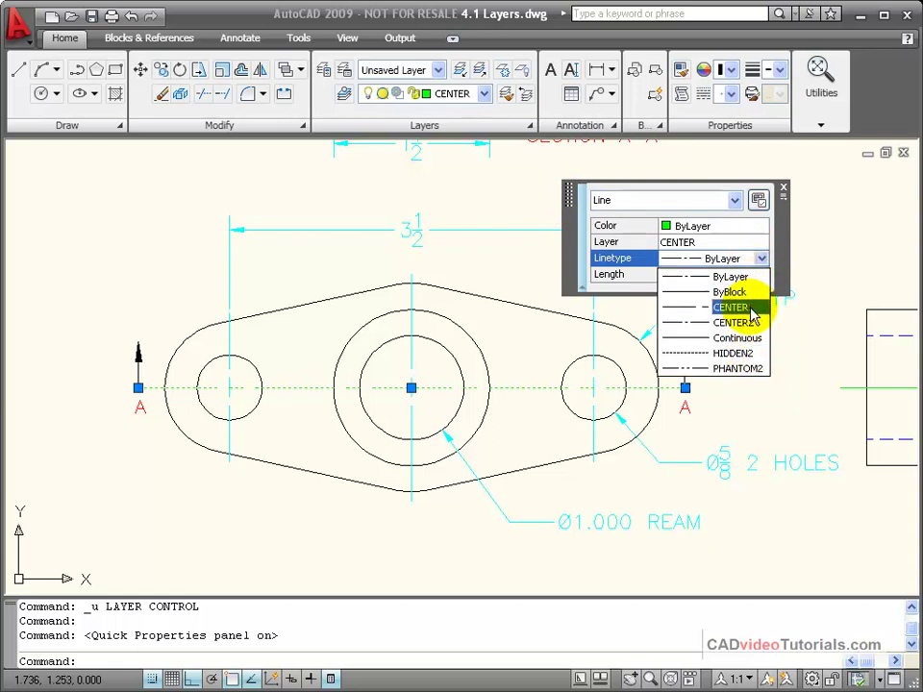
click(742, 369)
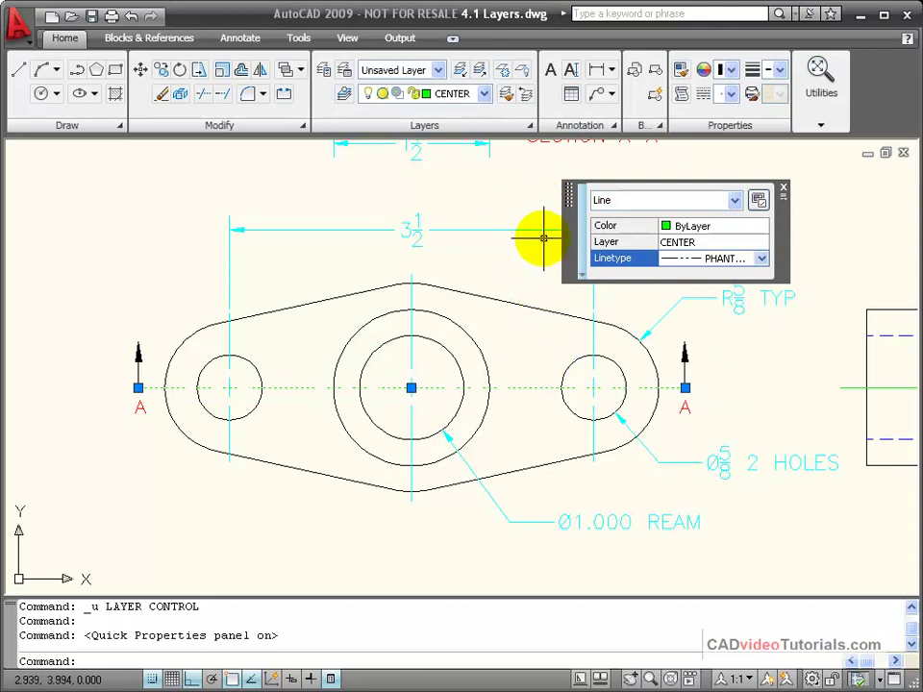
key(Escape)
key(Escape)
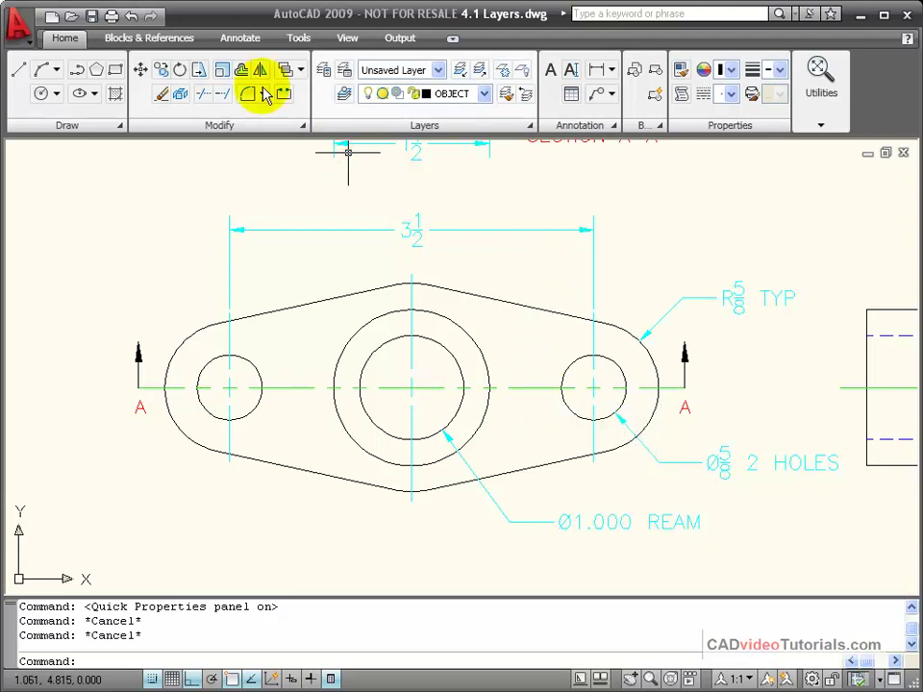
click(131, 16)
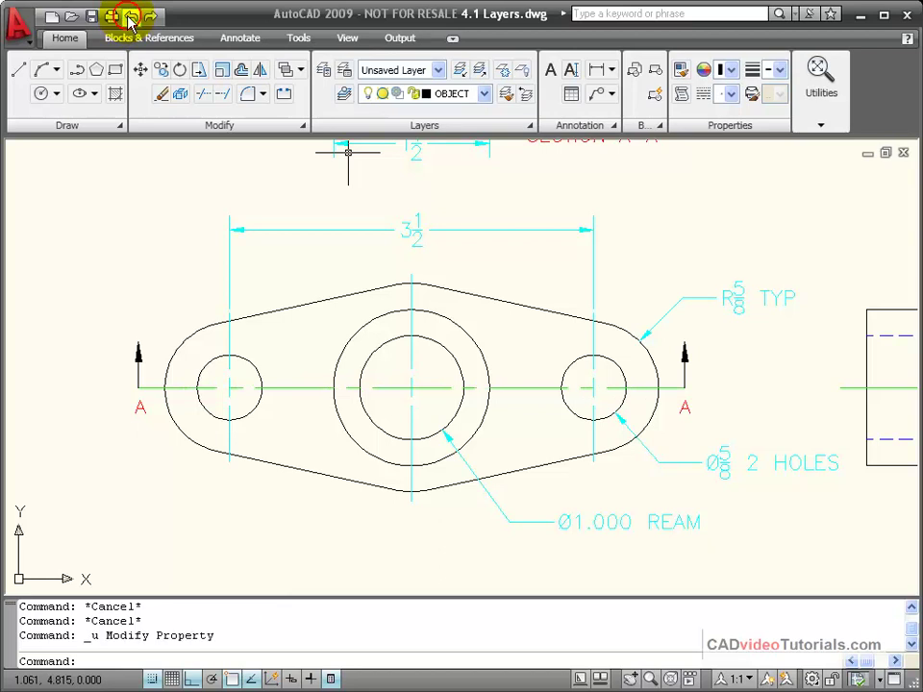
- Turn off Quick Properties, override section line A-A's linetype with PHANTOM2 using the ribbon's linetype property, and deselect the line
click(521, 388)
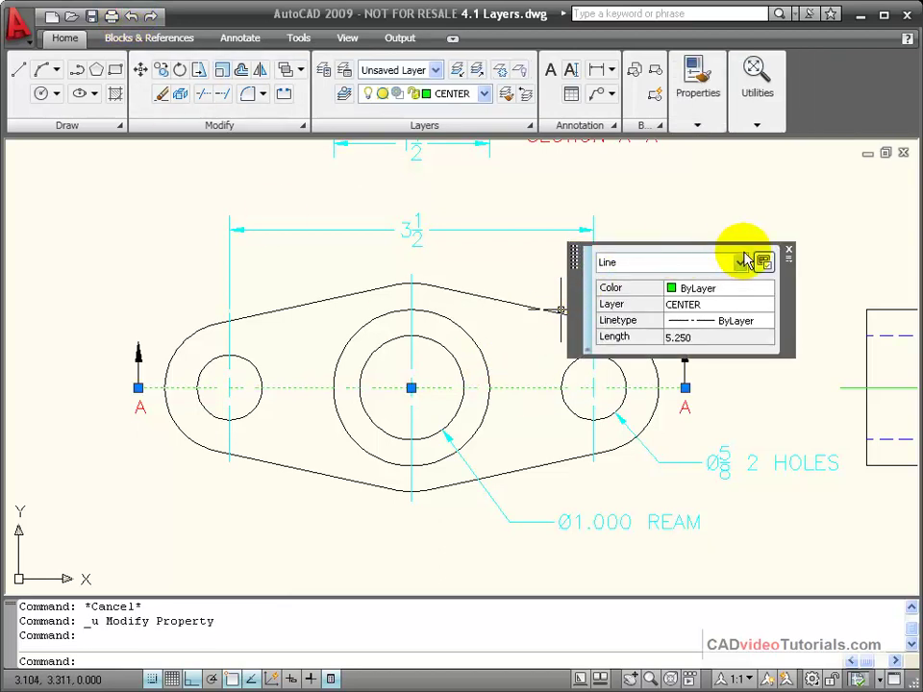
click(333, 679)
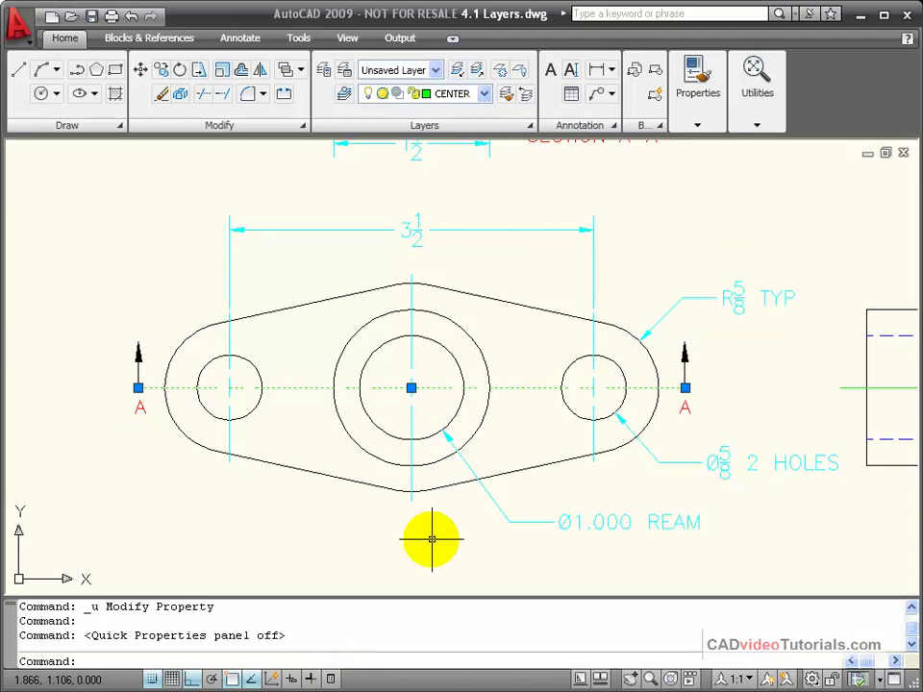
click(693, 110)
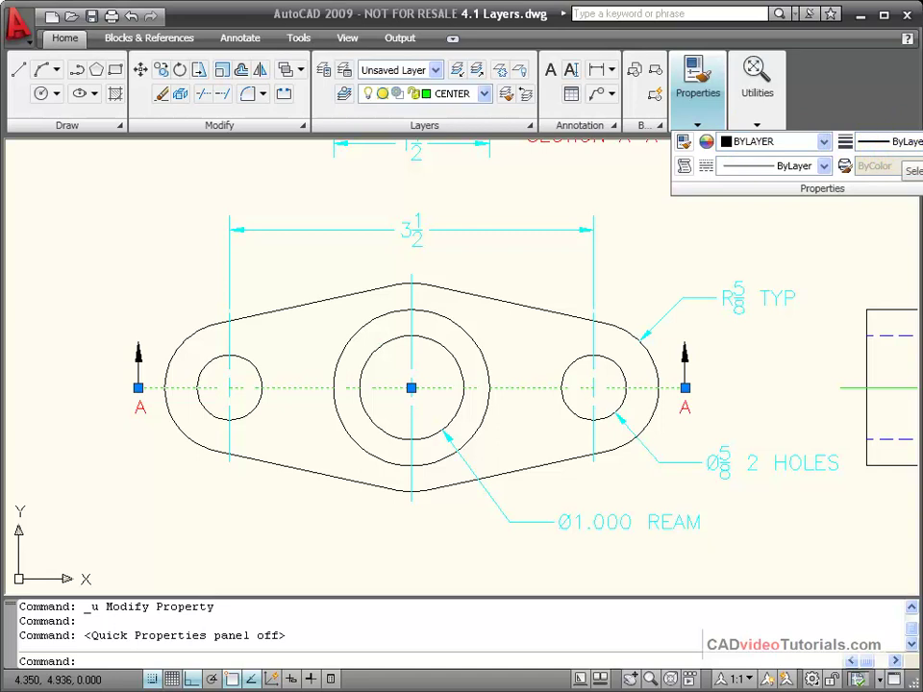
click(899, 141)
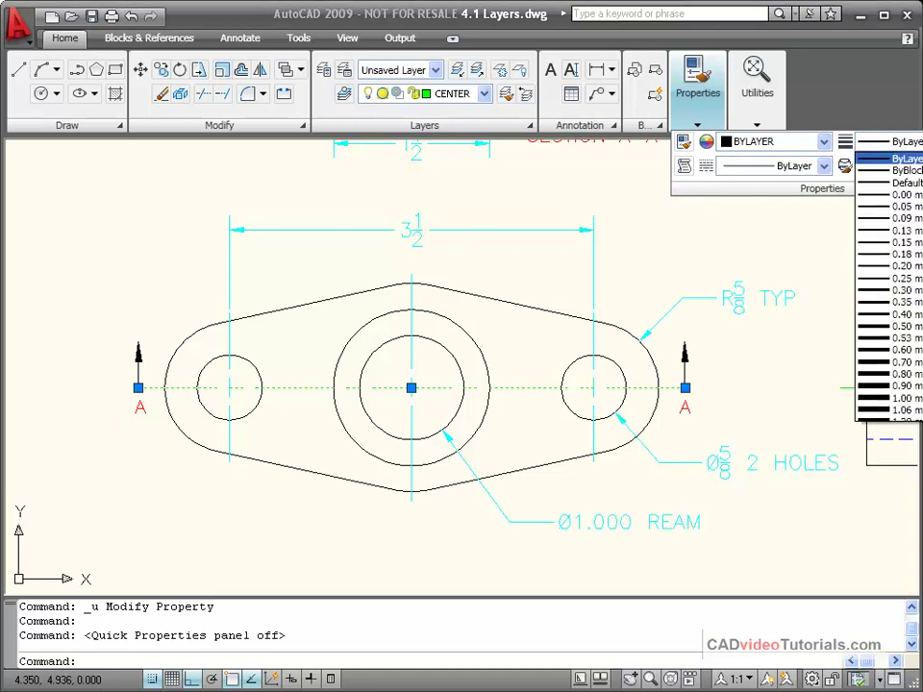
click(820, 162)
click(824, 165)
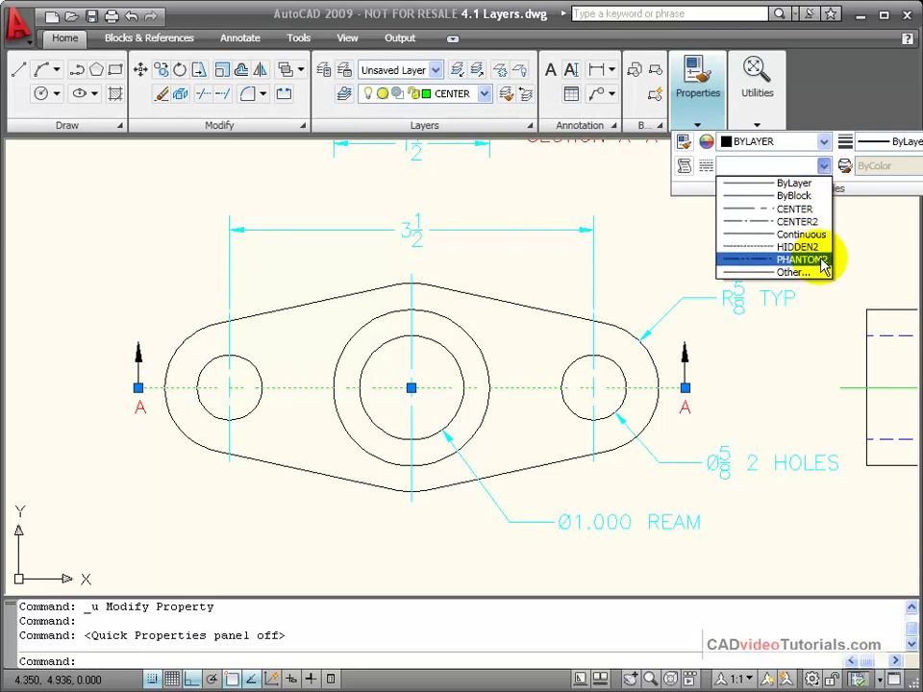
click(821, 267)
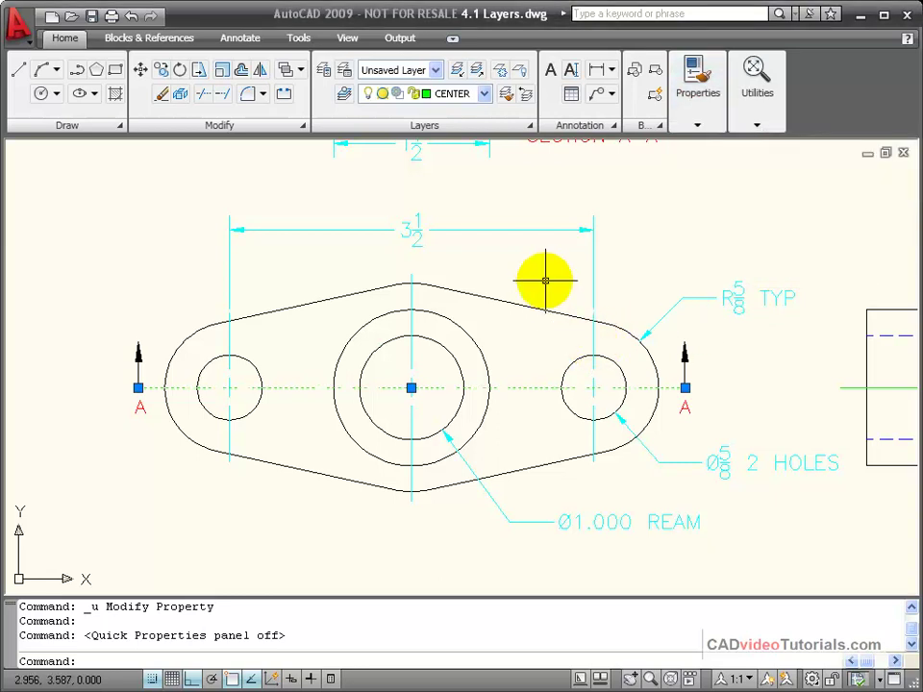
key(Escape)
key(Escape)
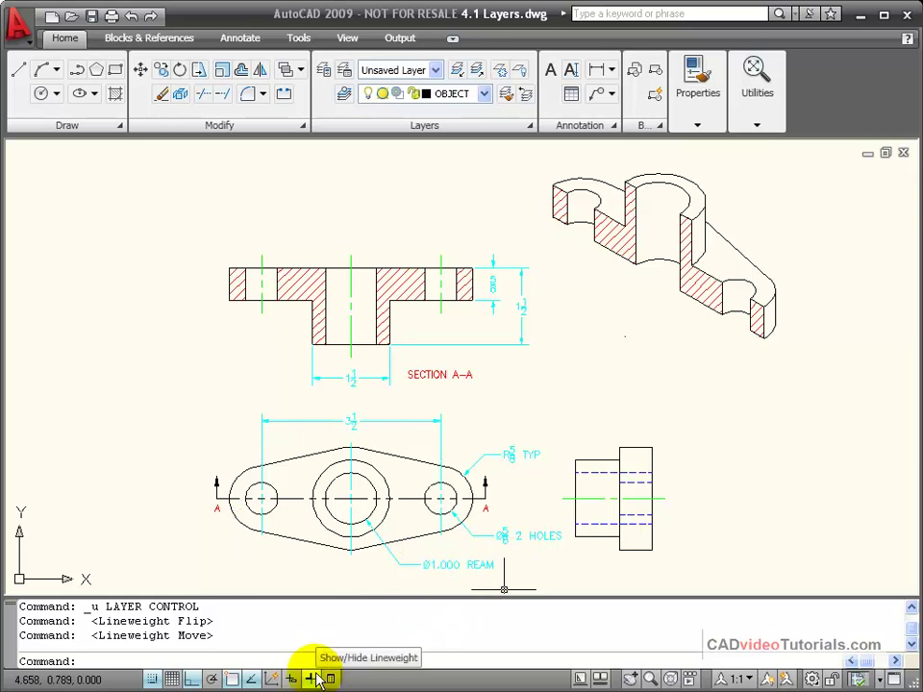
- Show lineweights in the drawing and reduce their display scale in Lineweight Settings
click(314, 680)
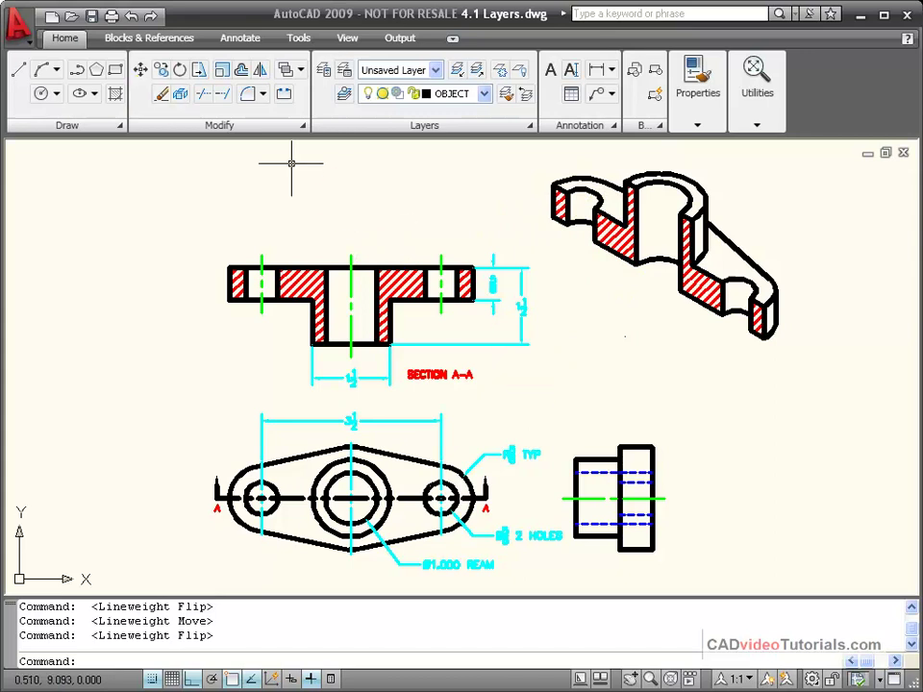
click(23, 29)
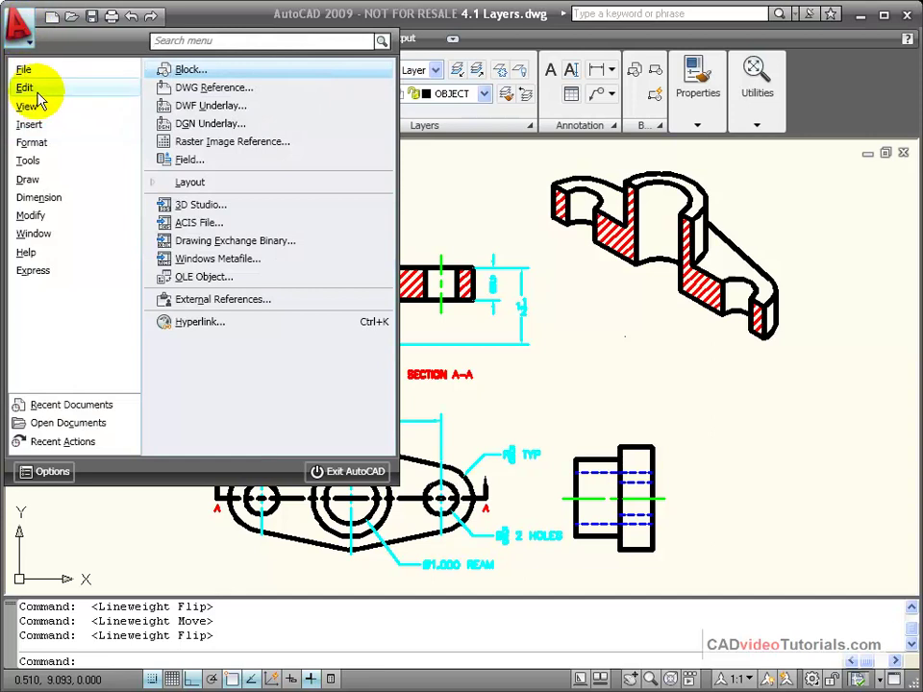
mouse_move(46, 143)
click(196, 348)
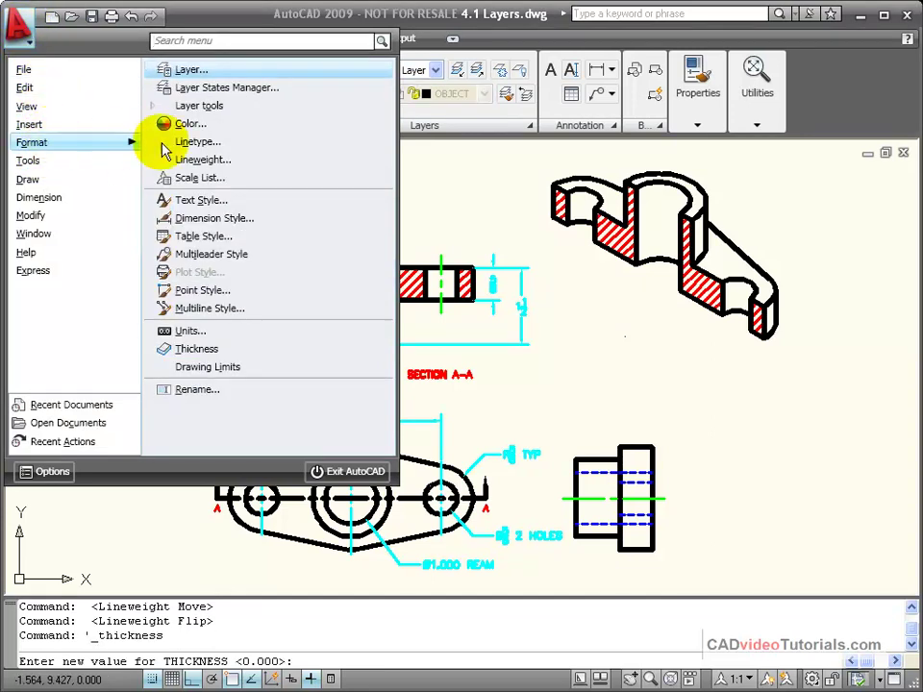
key(Escape)
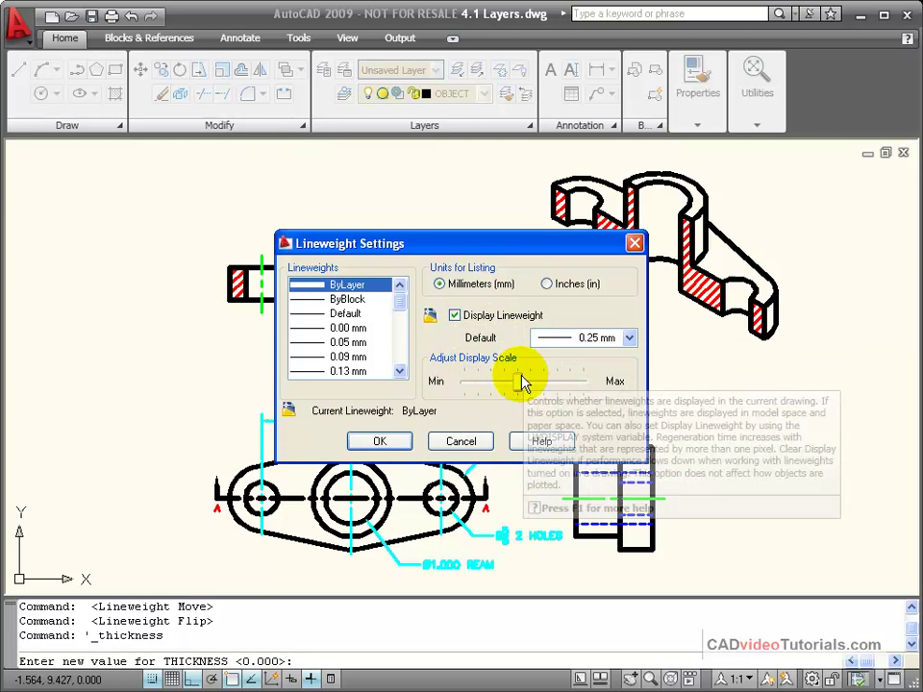
drag(523, 379, 494, 380)
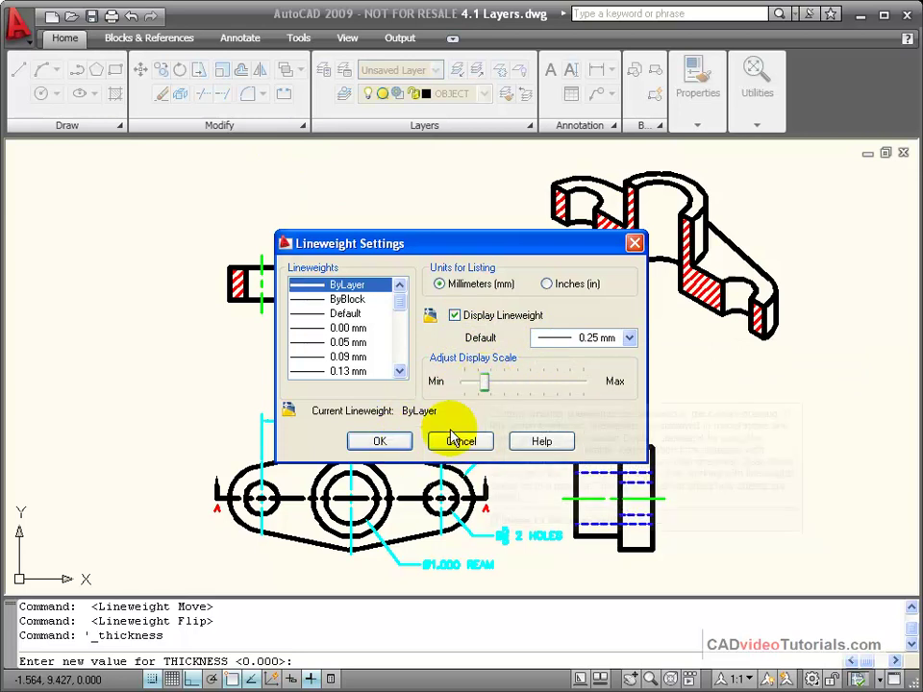
click(396, 441)
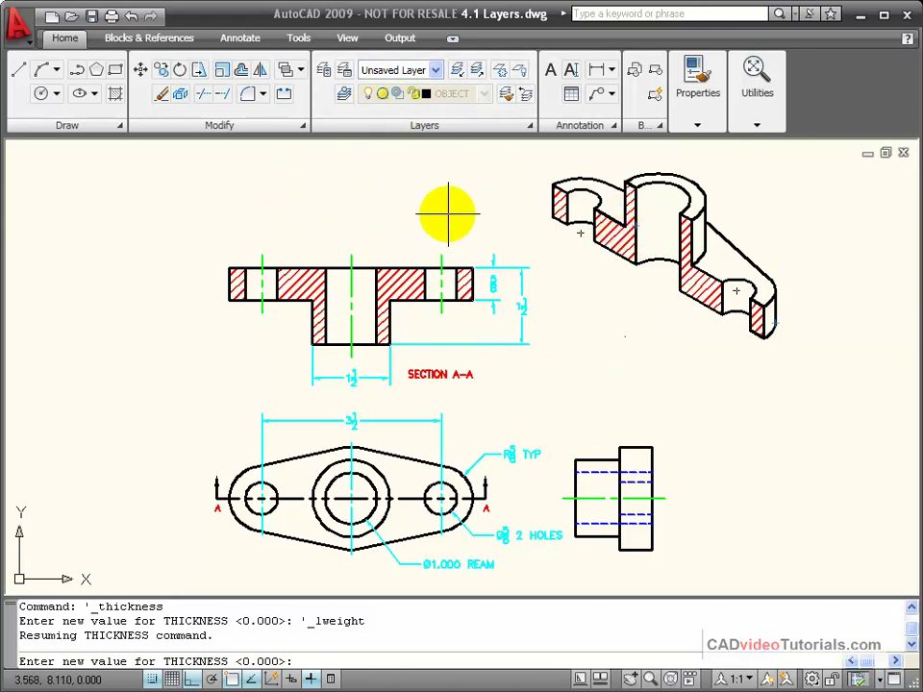
- Set the OBJECT layer's lineweight to Default in the Layer Properties Manager and close the manager
click(322, 70)
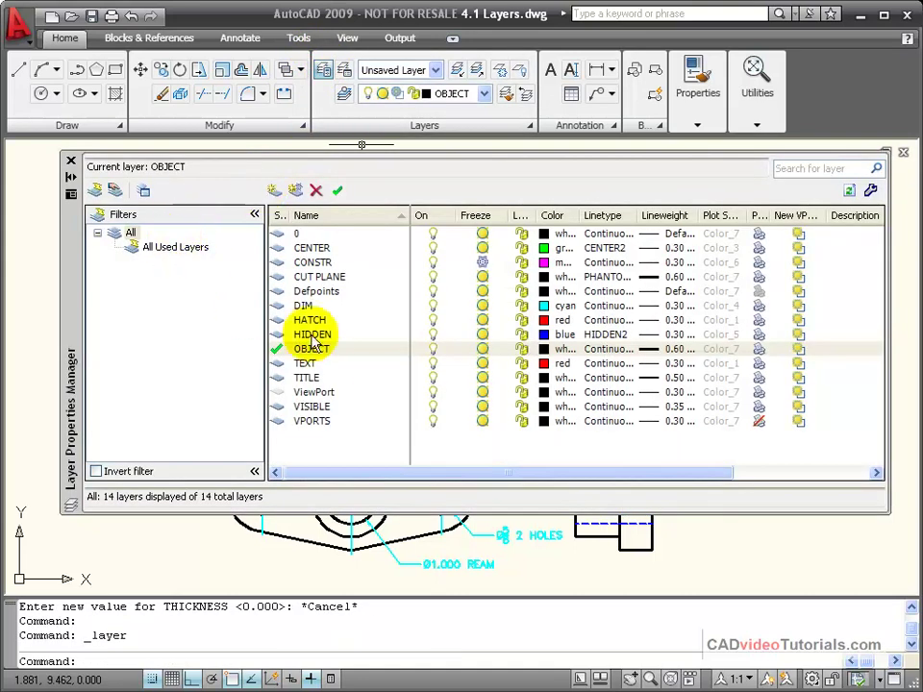
click(678, 351)
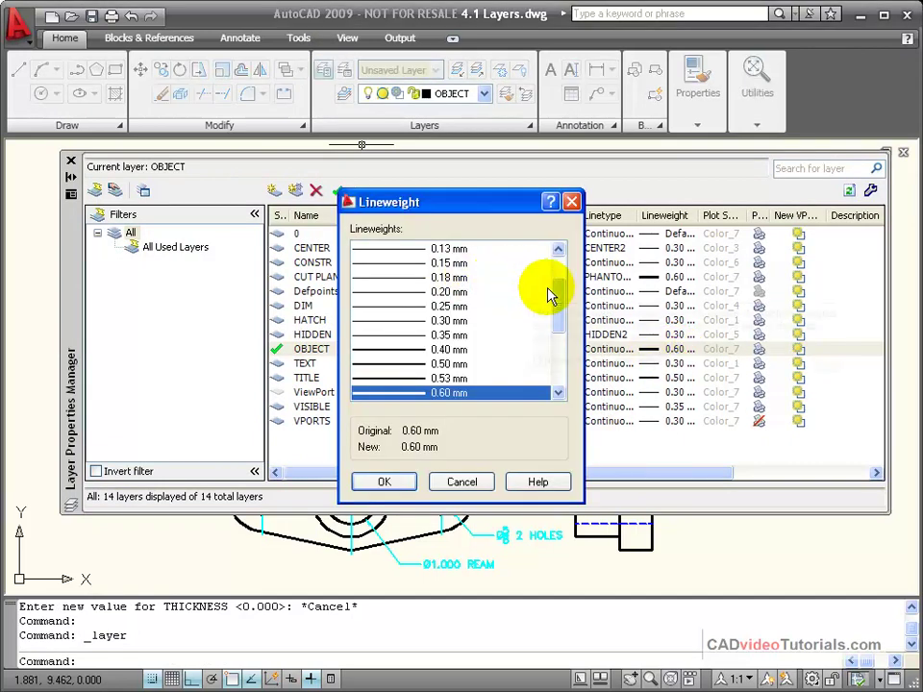
drag(560, 299, 565, 274)
click(438, 249)
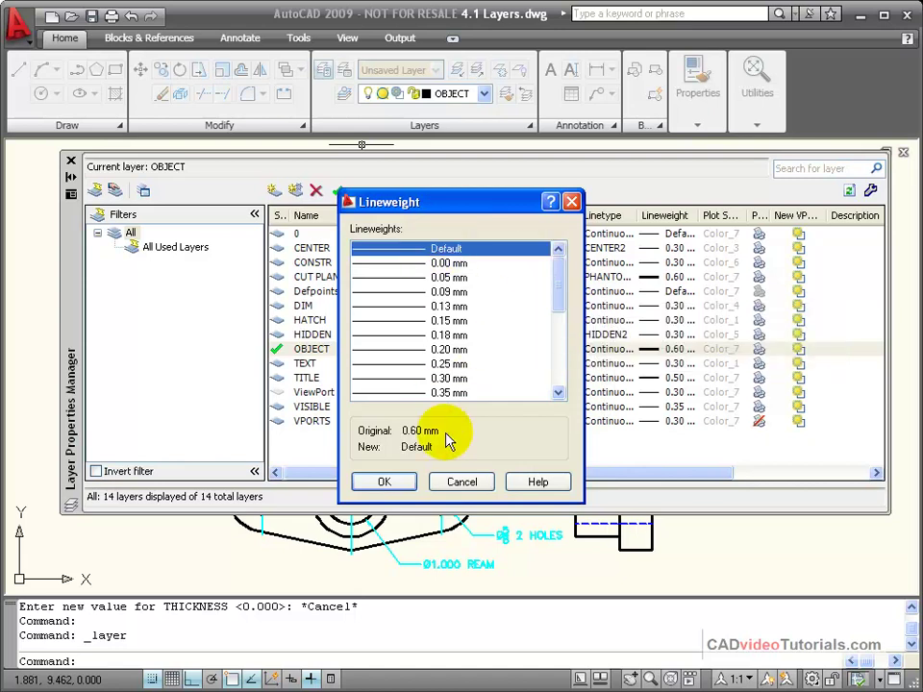
click(384, 481)
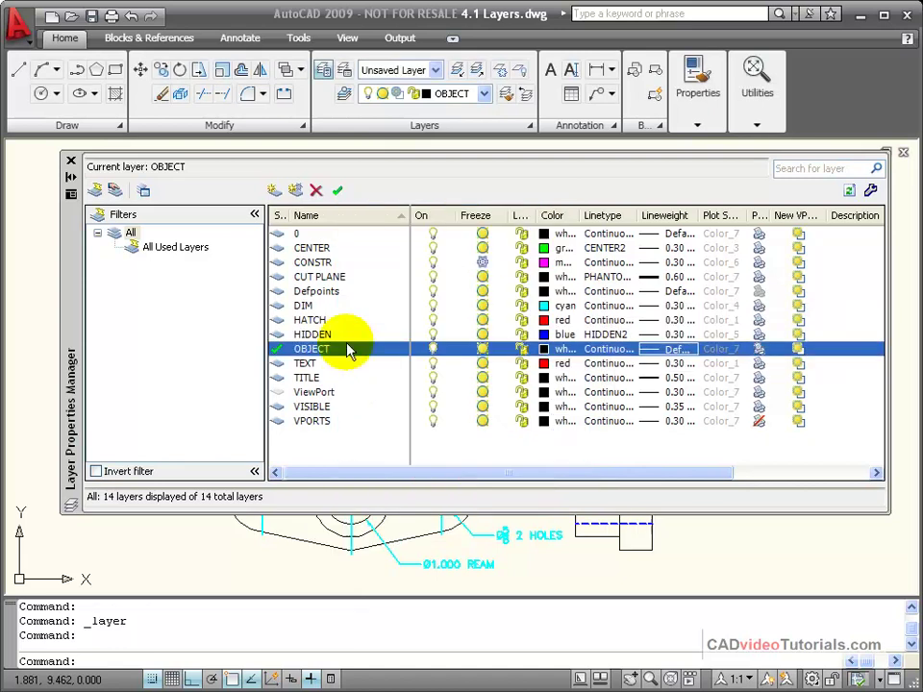
click(71, 160)
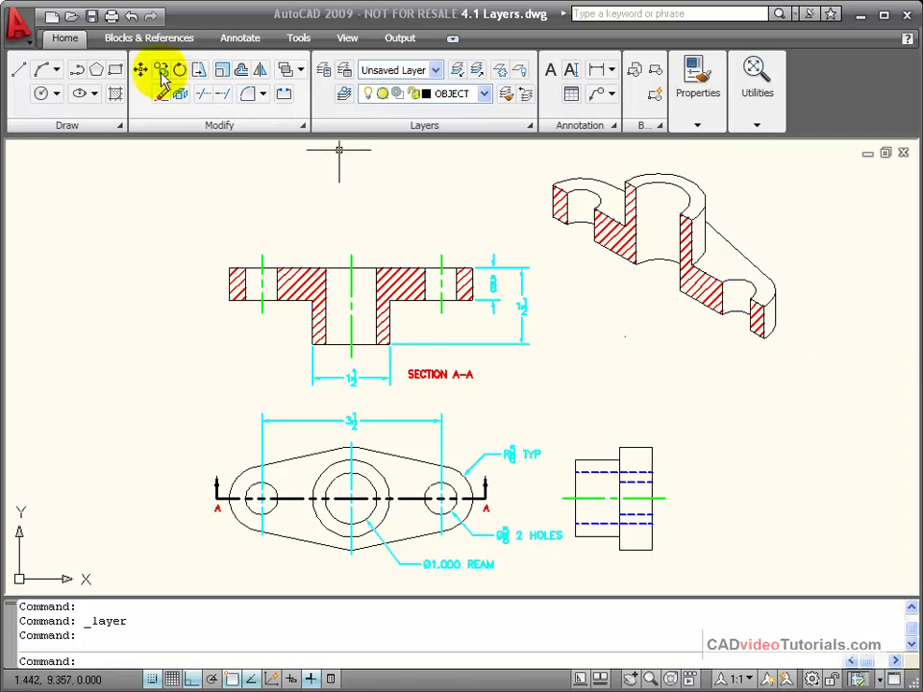
key(Escape)
key(Escape)
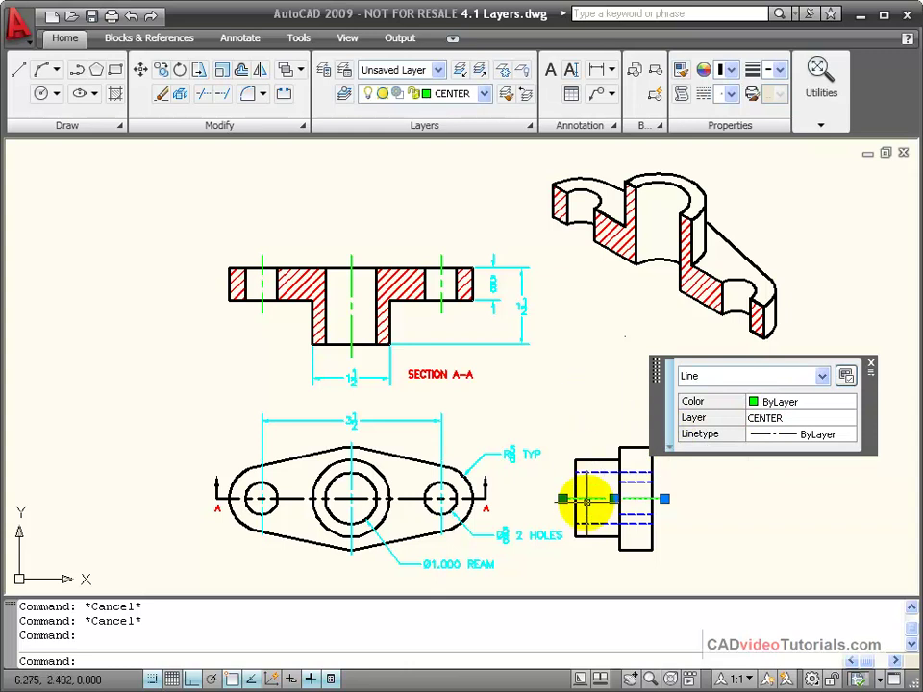
- Override the lineweight of the side view's horizontal centerline with 0.60 mm in its full properties and deselect it
double_click(587, 498)
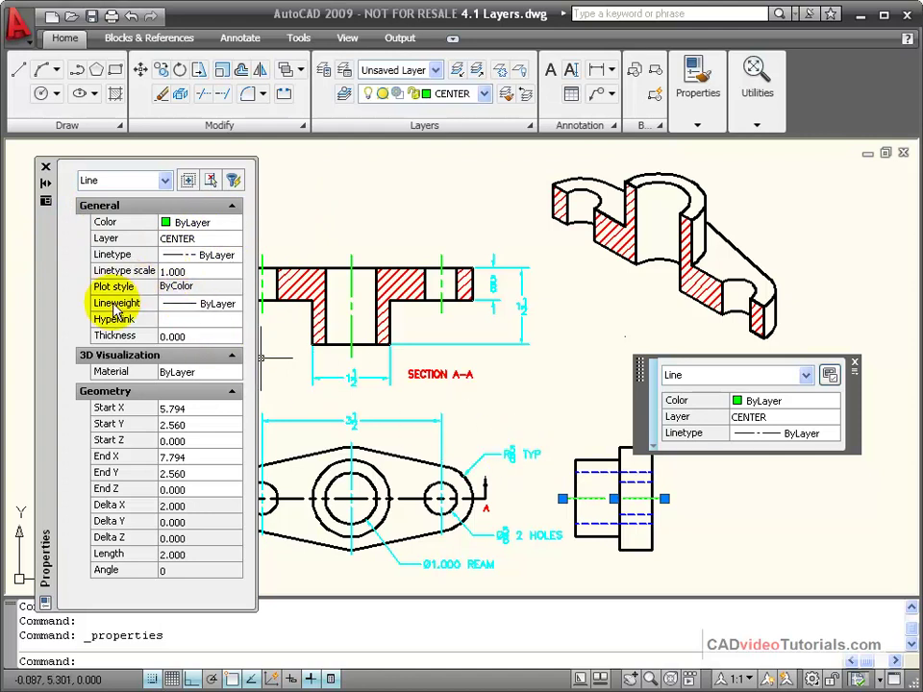
click(223, 304)
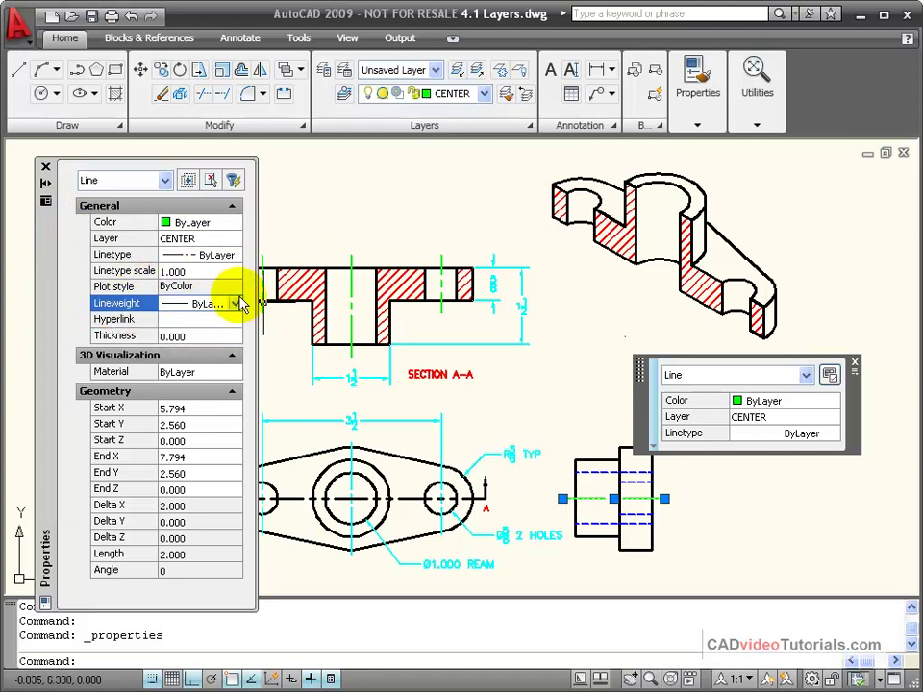
click(236, 302)
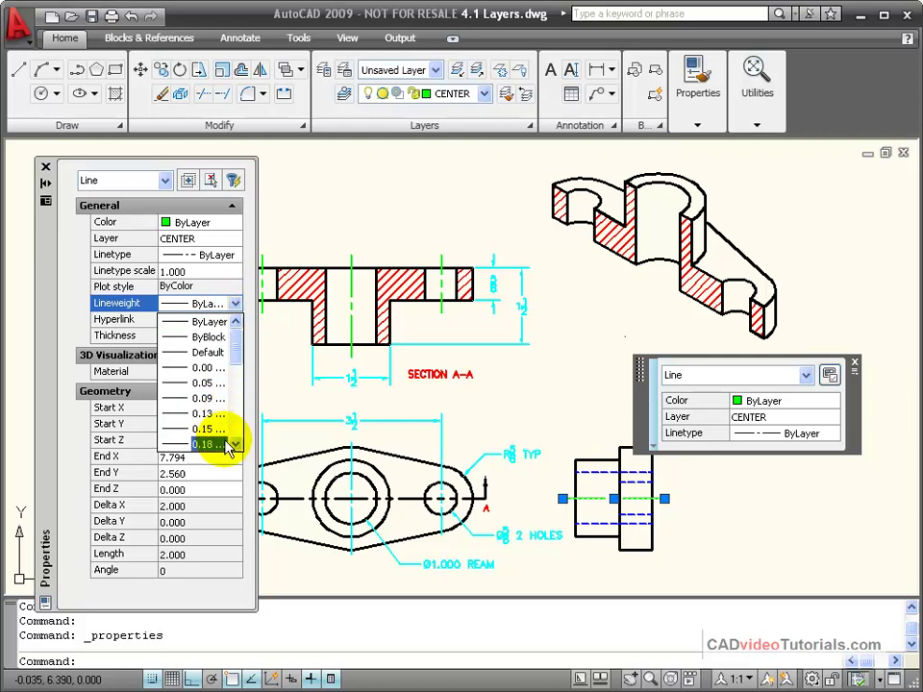
drag(234, 350, 237, 403)
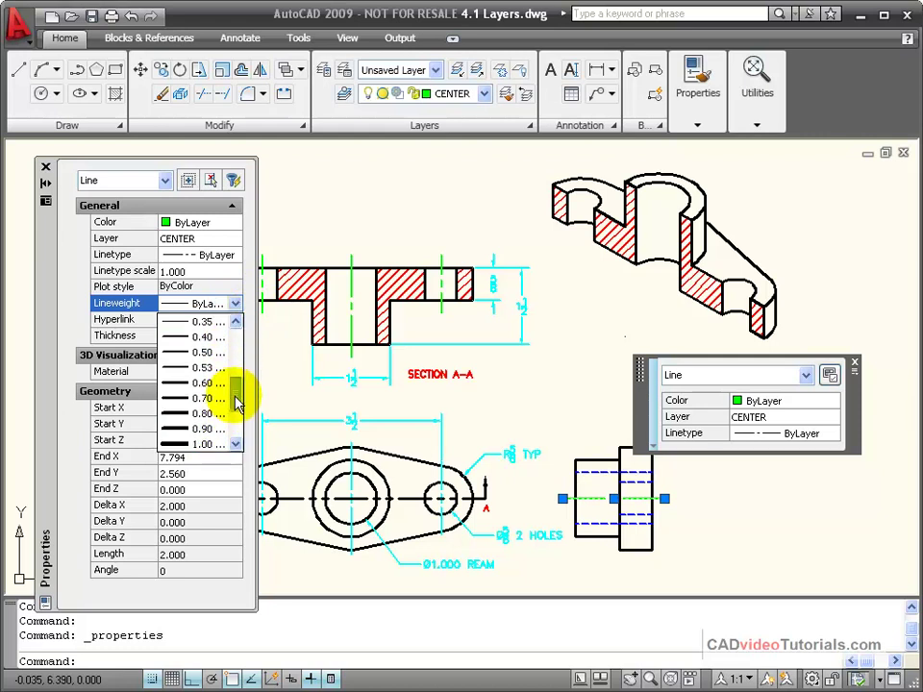
click(204, 382)
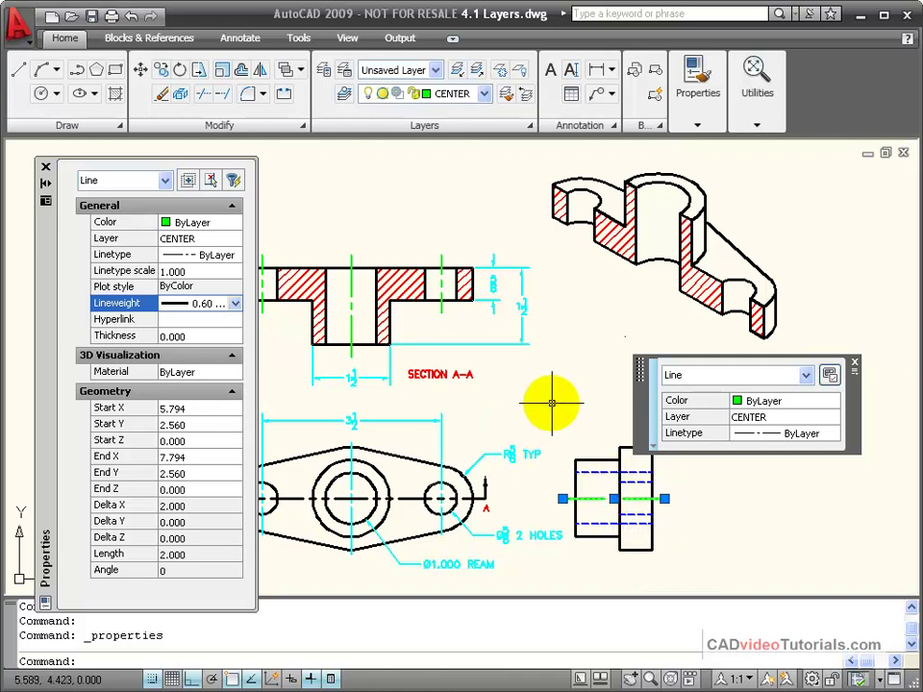
key(Escape)
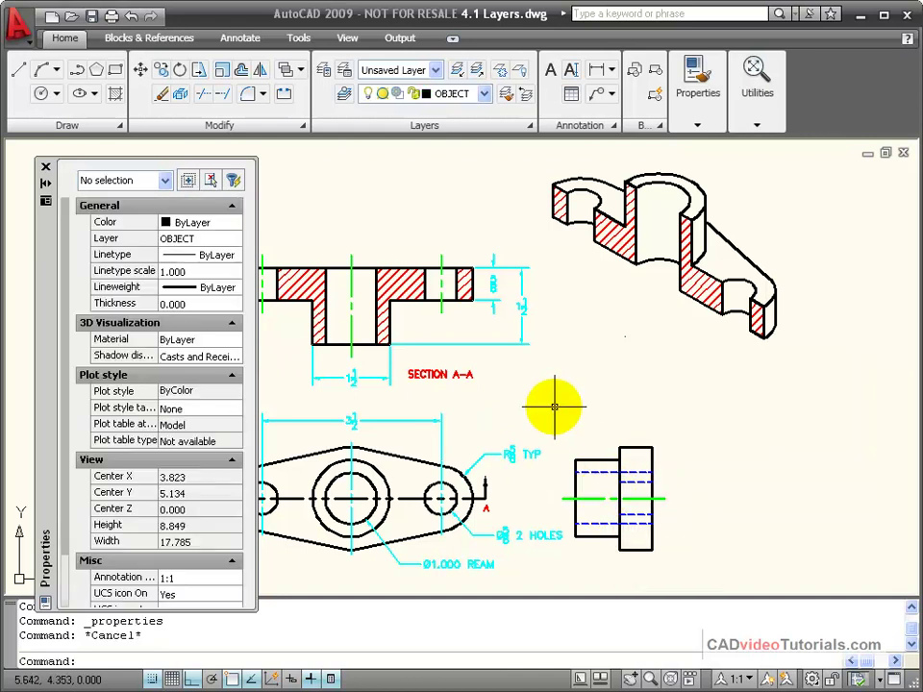
- Select the side view's horizontal centerline, move Quick Properties clear of the ribbon, and open the ribbon's lineweight choices for the line
click(594, 497)
mouse_move(663, 77)
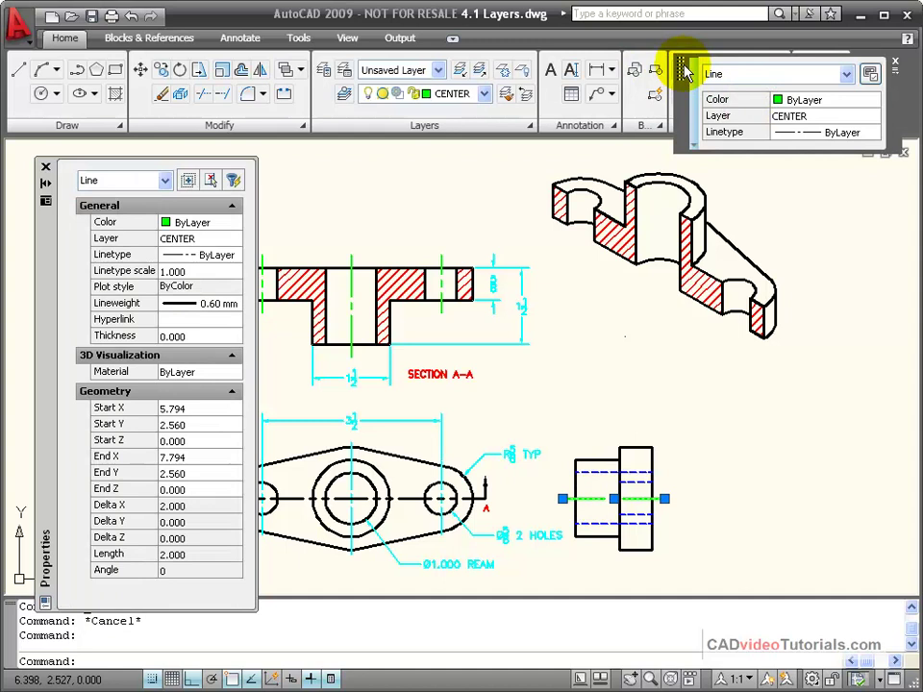
drag(679, 69, 330, 213)
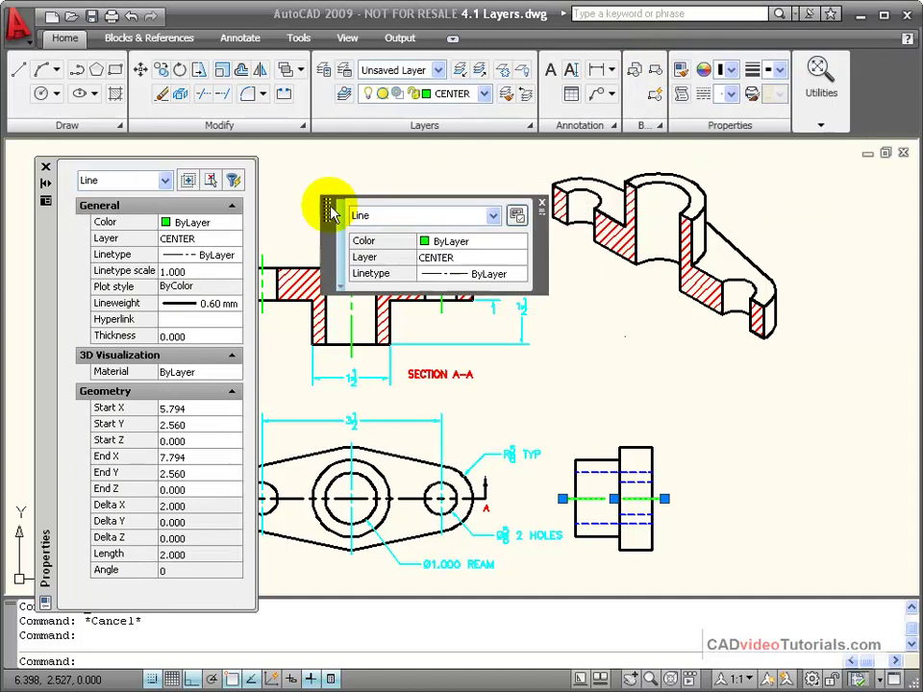
click(781, 74)
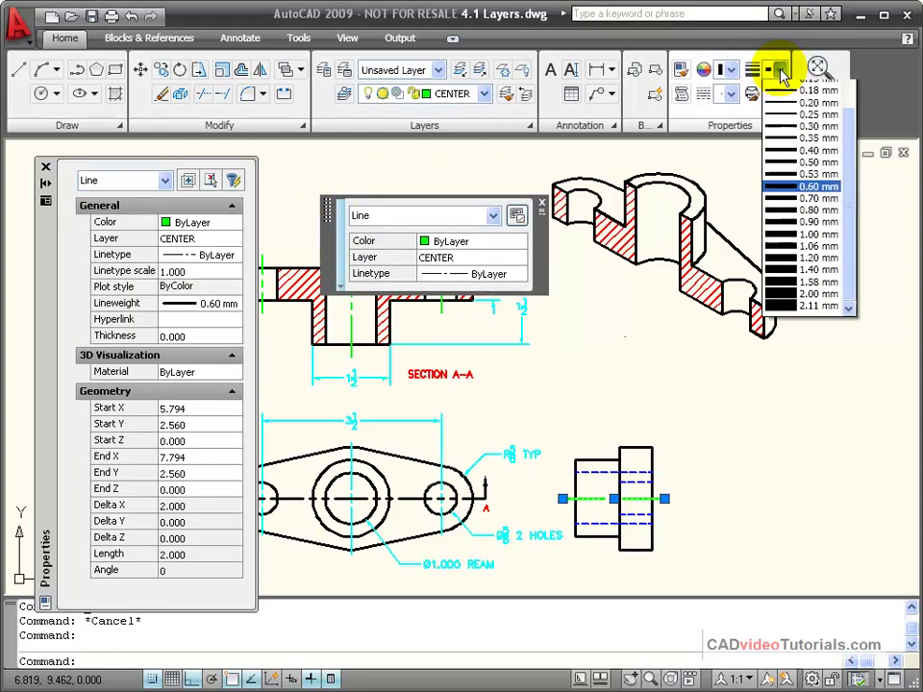